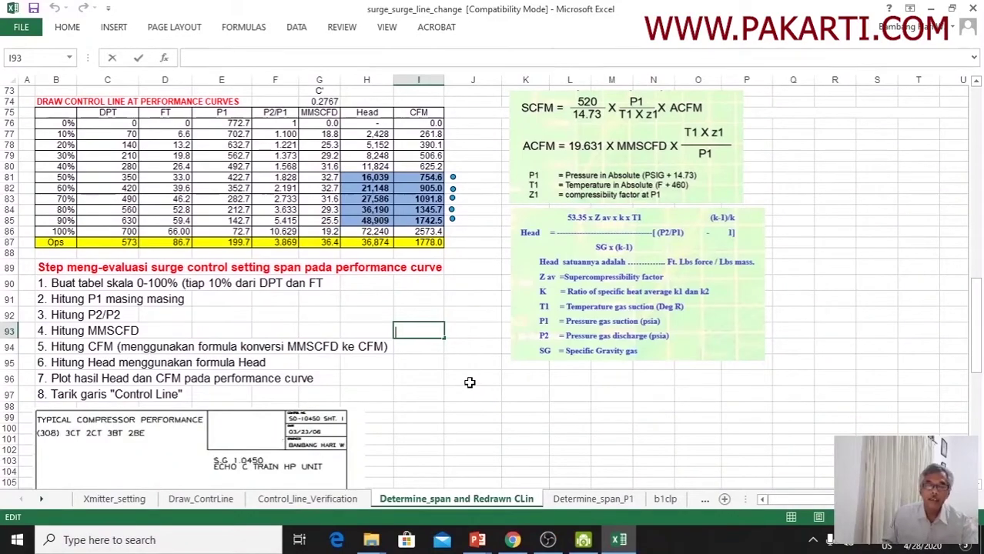
# - Examine the FT and DPT span values in E70:E71 above the control line table
pyautogui.scroll(2, 470, 385)
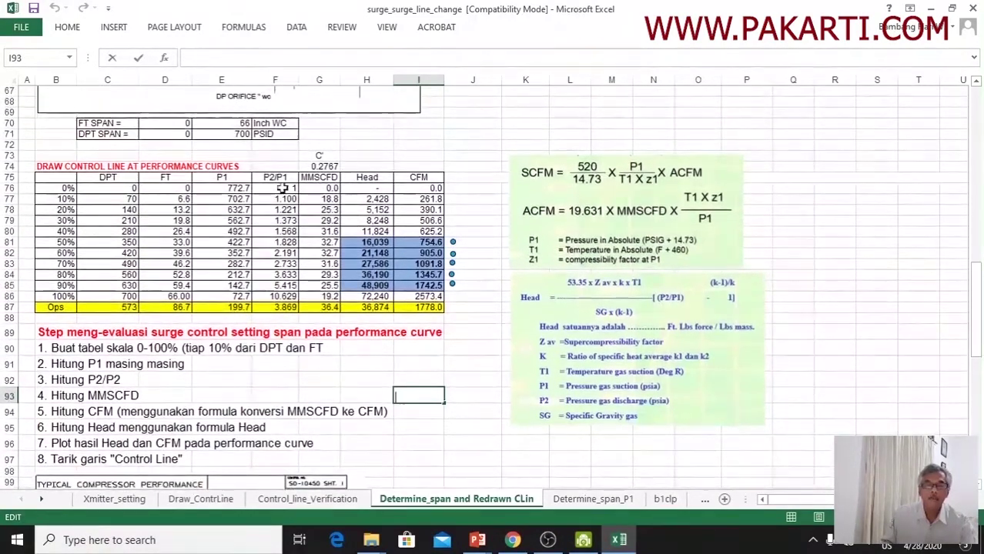
pyautogui.click(238, 123)
pyautogui.moveTo(238, 123); pyautogui.dragTo(240, 136)
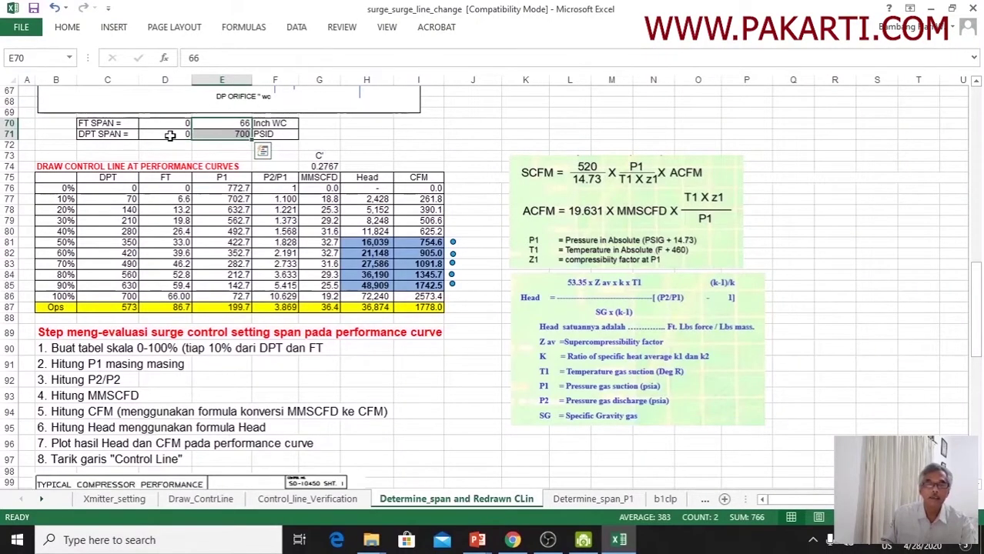
pyautogui.click(457, 133)
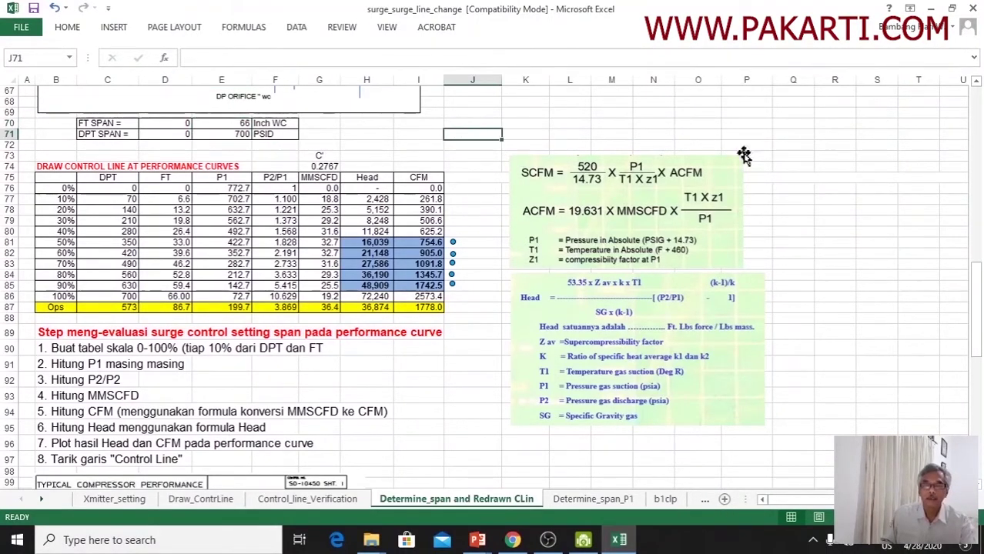
# - Review the calibration sheet, the surge control plot and the list of steps for evaluating the surge control span
pyautogui.scroll(17, 860, 240)
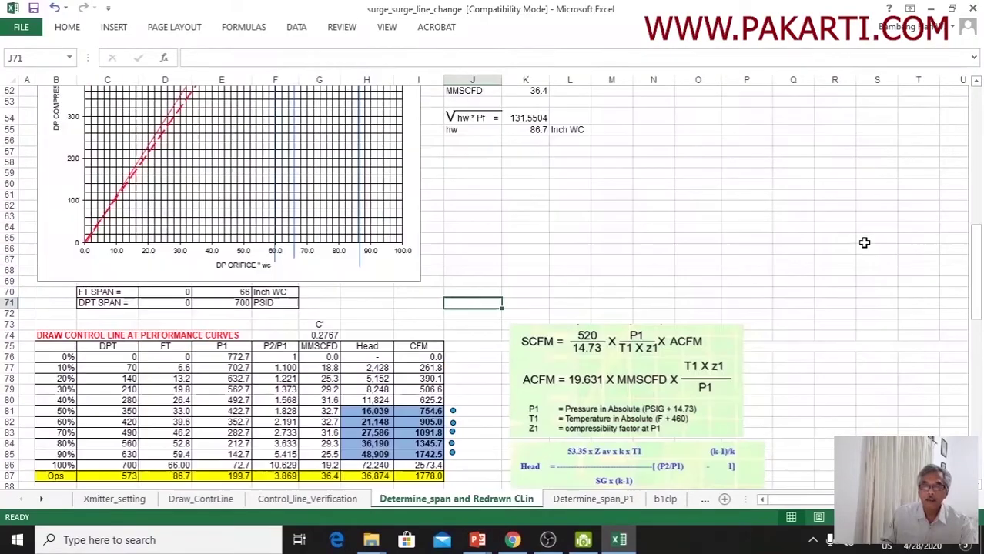
pyautogui.scroll(2, 866, 244)
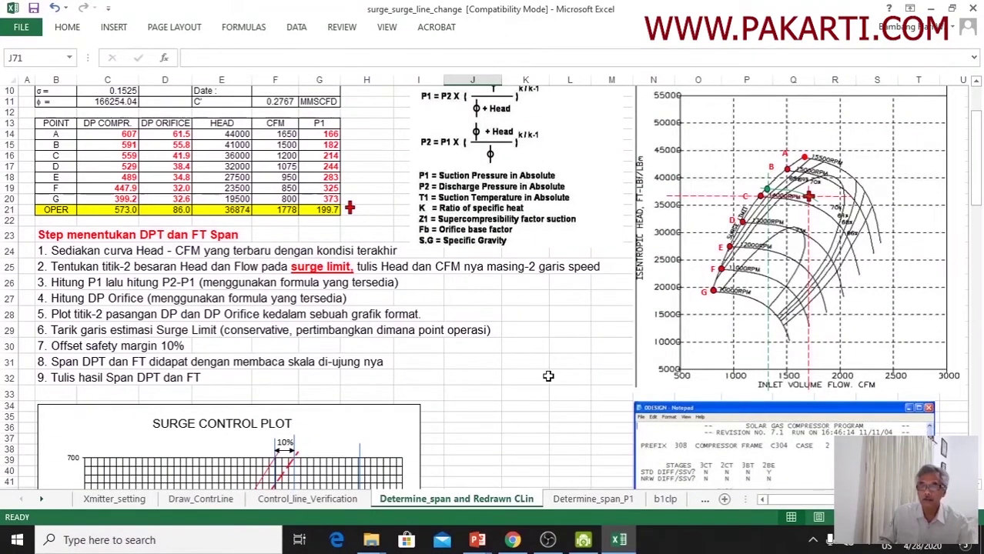
pyautogui.scroll(-3, 547, 376)
pyautogui.scroll(-3, 552, 371)
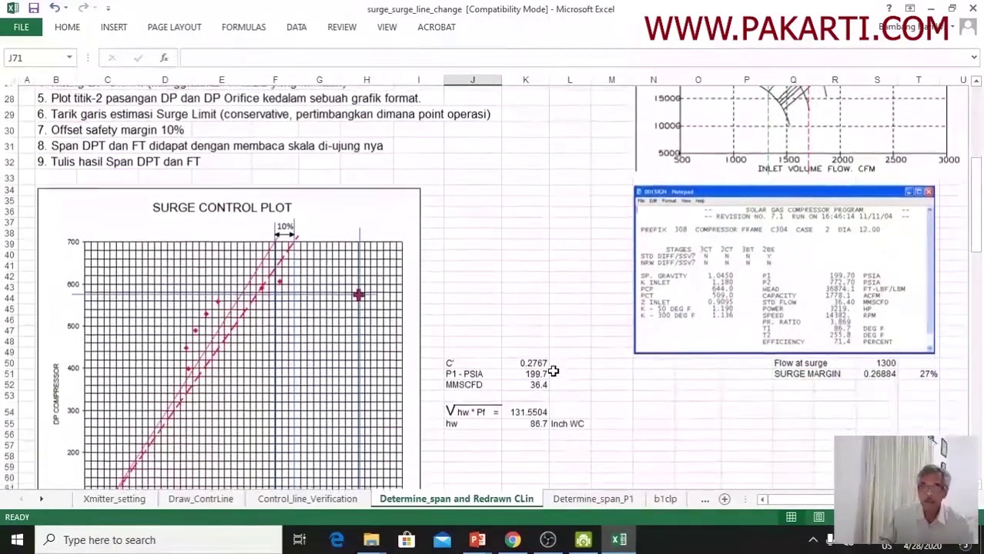
pyautogui.scroll(-2, 554, 369)
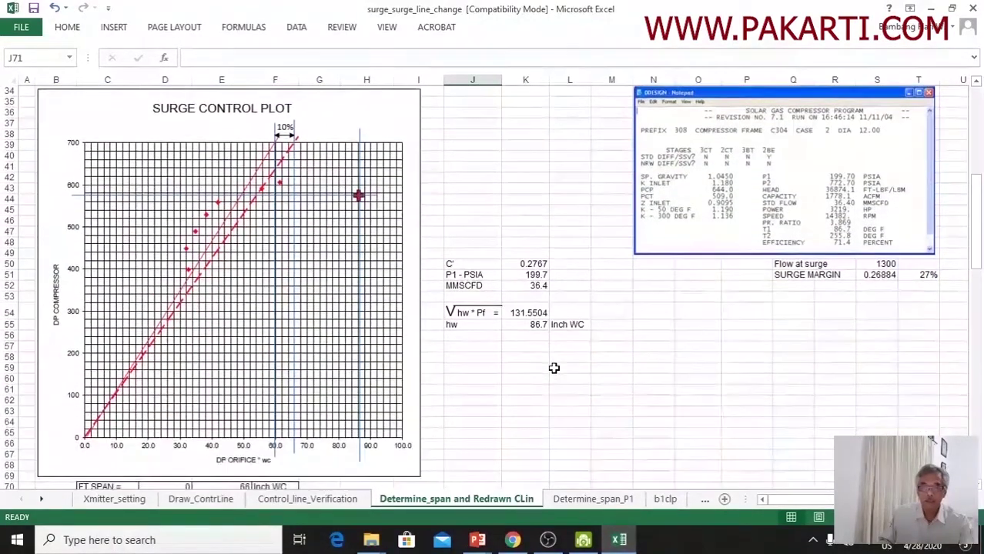
pyautogui.scroll(-2, 553, 367)
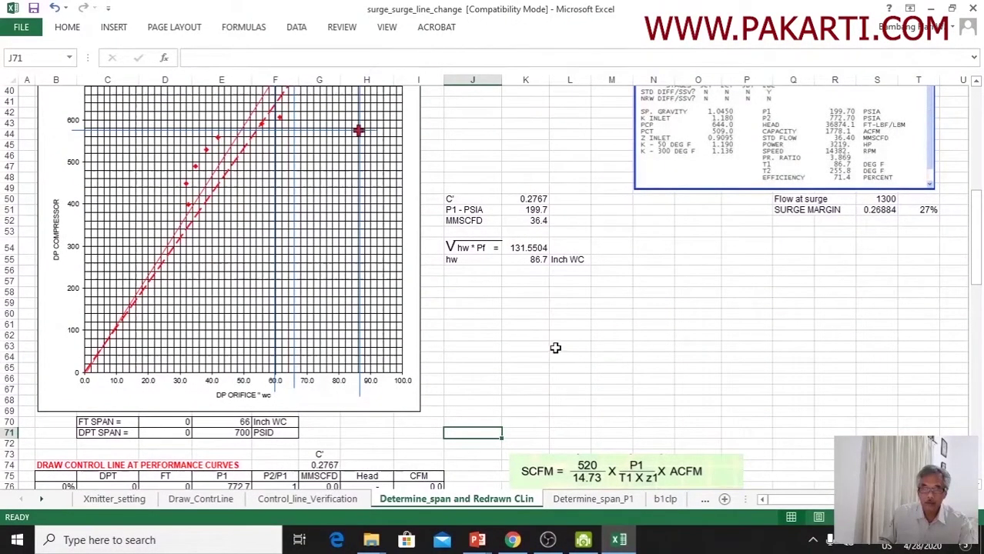
pyautogui.scroll(-11, 557, 346)
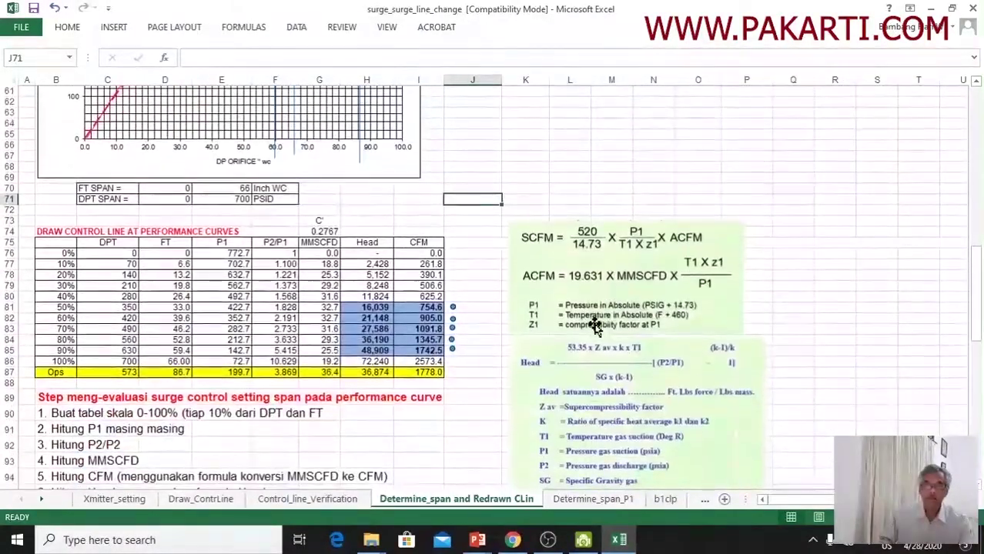
pyautogui.scroll(-4, 591, 337)
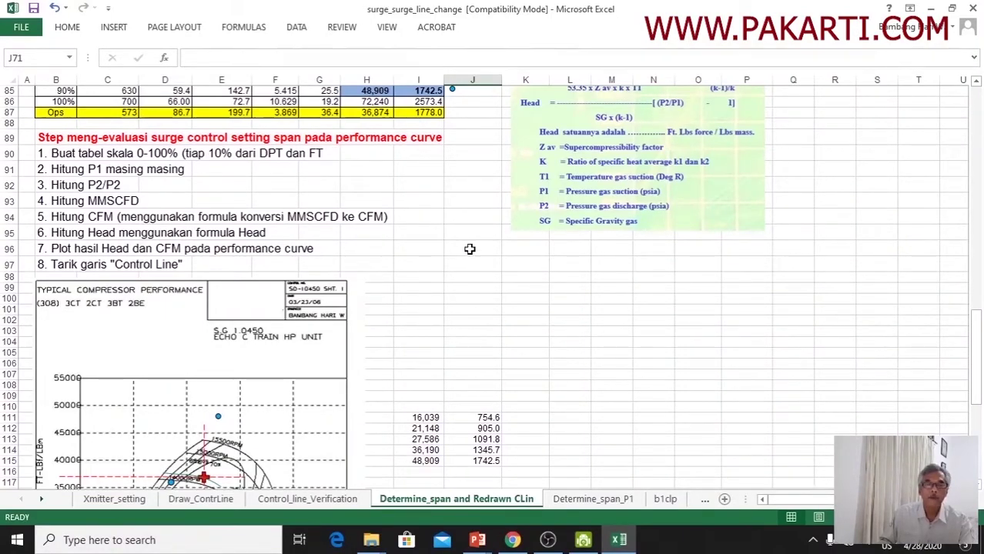
# - Examine the 0–100% scale in B76:B86 and the DPT formulas in C76:C86, including the 50% row
pyautogui.scroll(6, 470, 252)
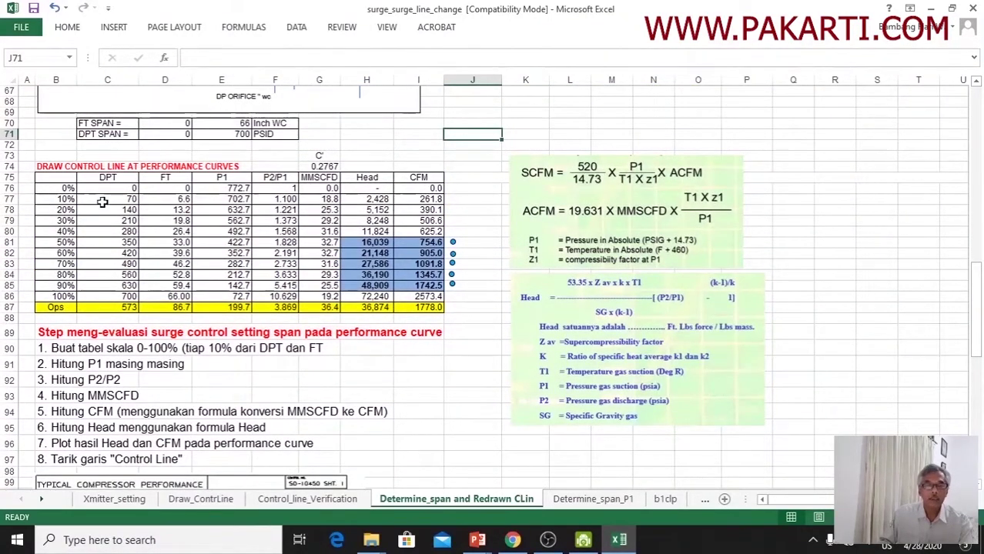
pyautogui.moveTo(60, 190); pyautogui.dragTo(62, 298)
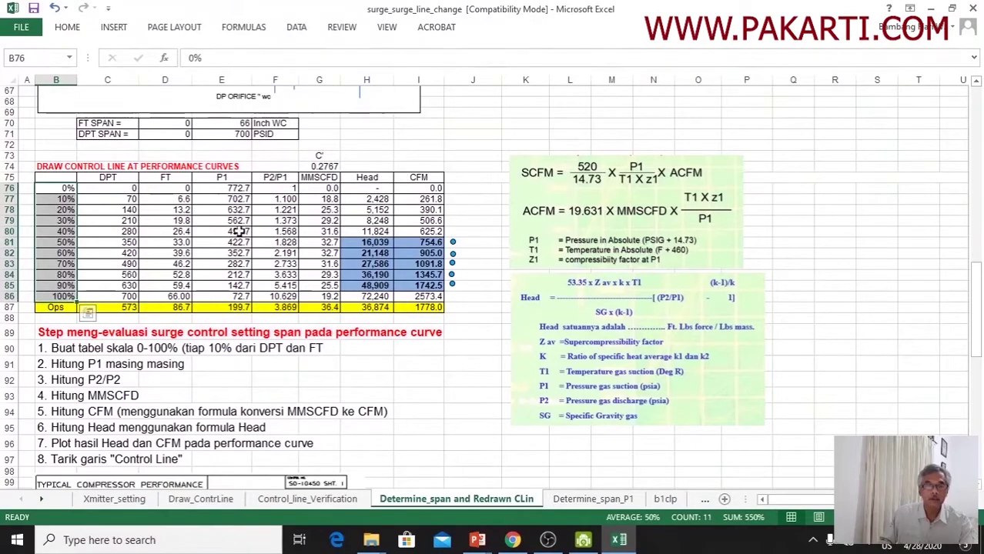
pyautogui.click(114, 188)
pyautogui.moveTo(113, 188); pyautogui.dragTo(124, 298)
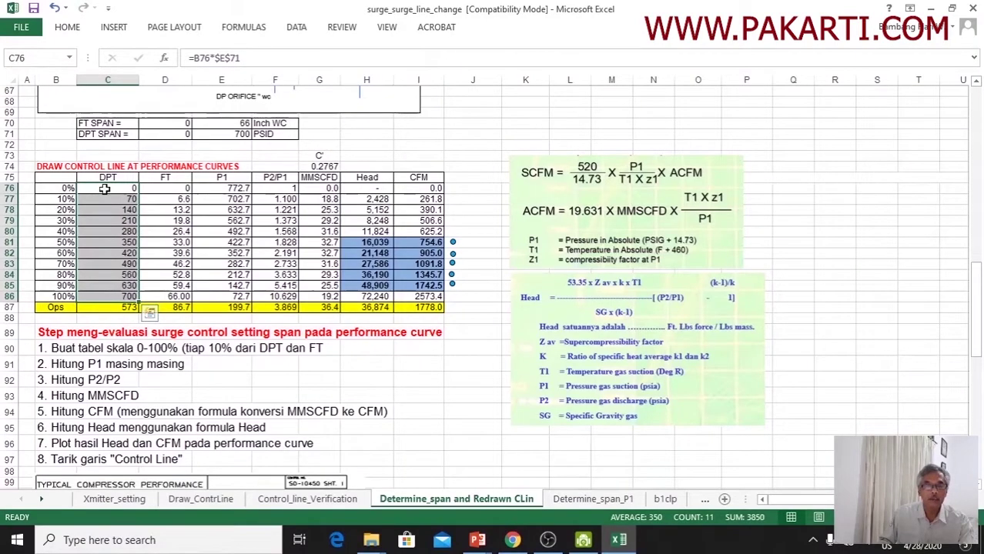
pyautogui.click(106, 191)
pyautogui.click(103, 296)
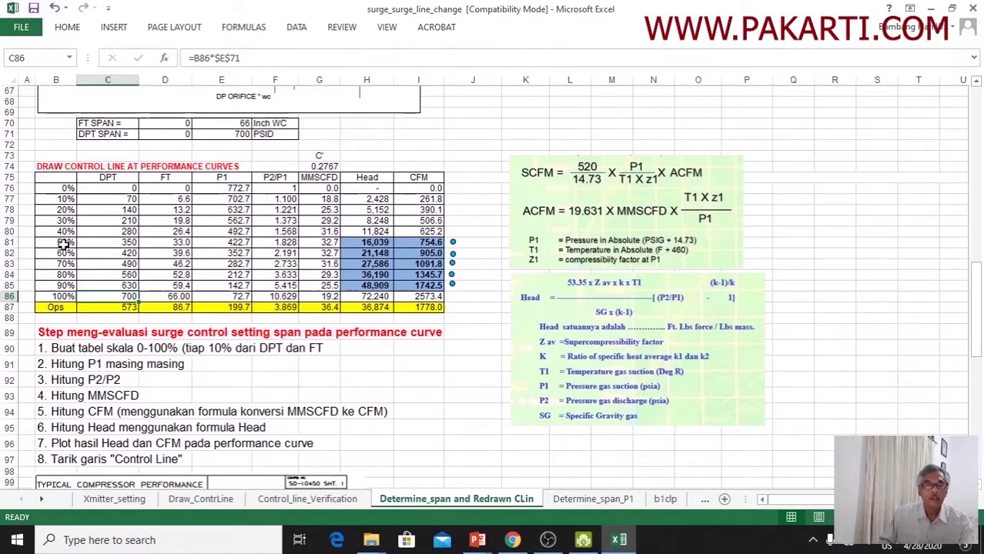
pyautogui.moveTo(59, 243); pyautogui.dragTo(116, 243)
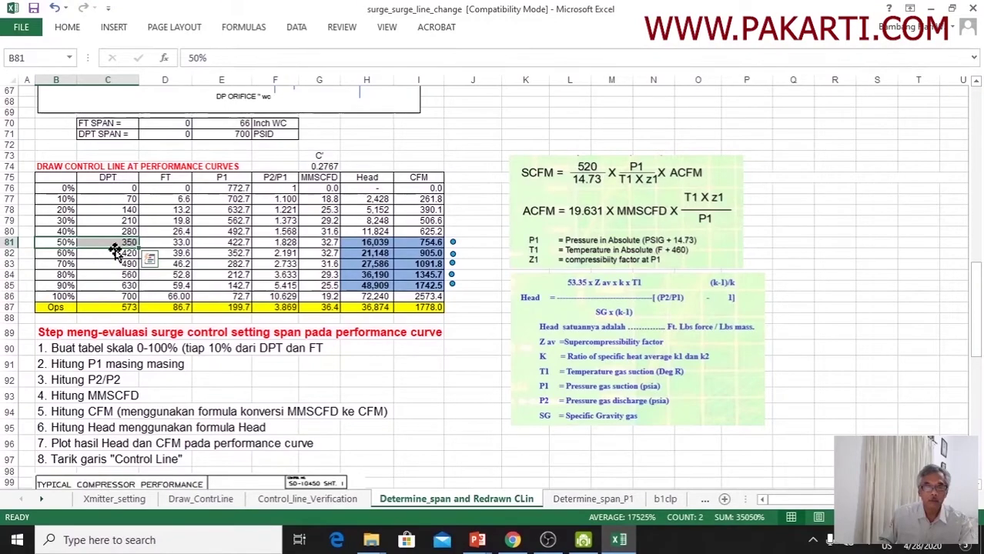
# - Inspect the FT formulas in D76:D86, comparing the 0% and 100% rows of the control line table
pyautogui.click(172, 189)
pyautogui.moveTo(173, 189); pyautogui.dragTo(182, 306)
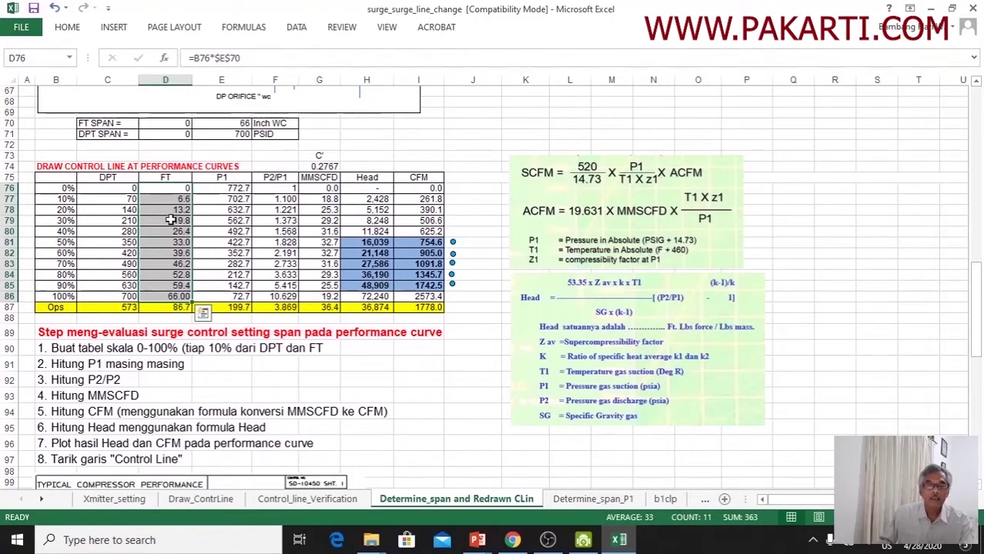
pyautogui.click(173, 297)
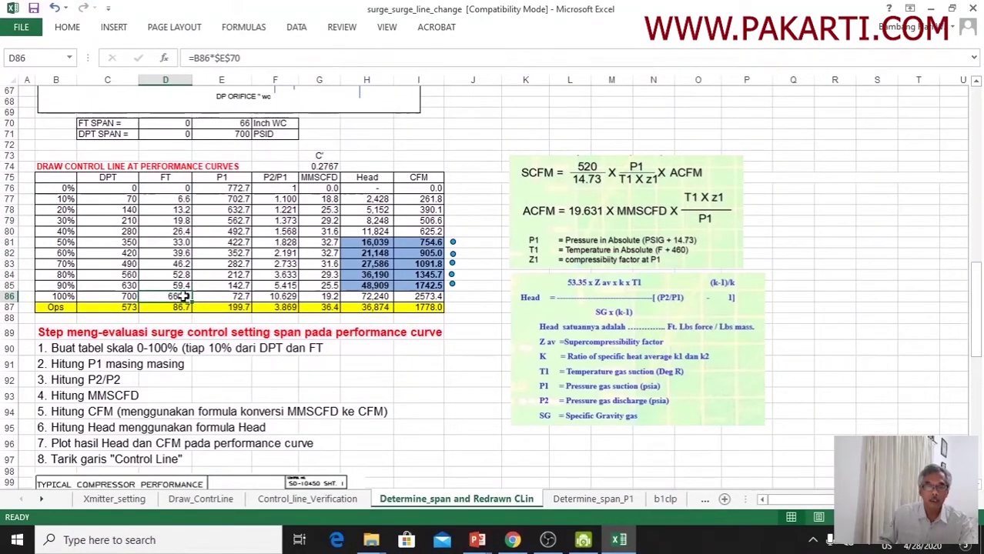
pyautogui.click(56, 297)
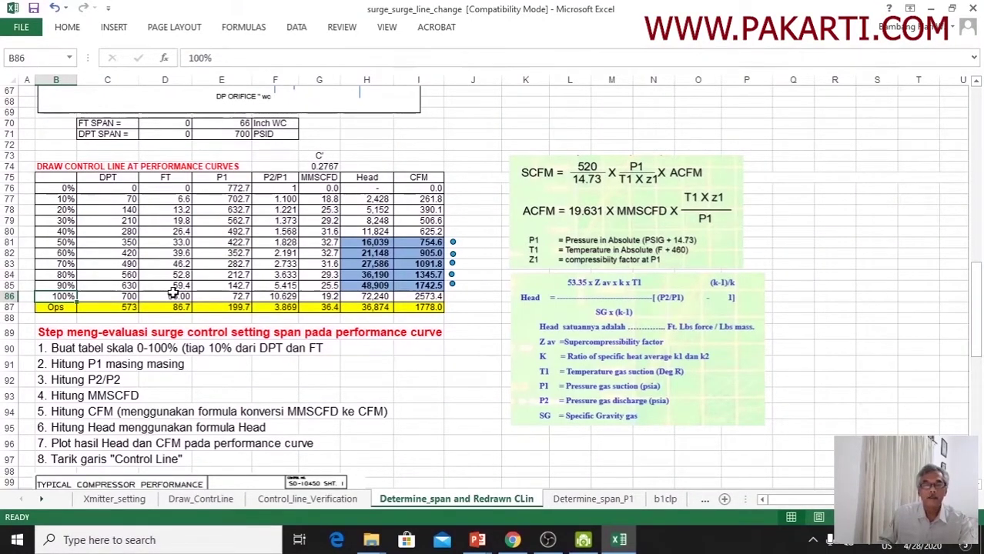
pyautogui.click(174, 188)
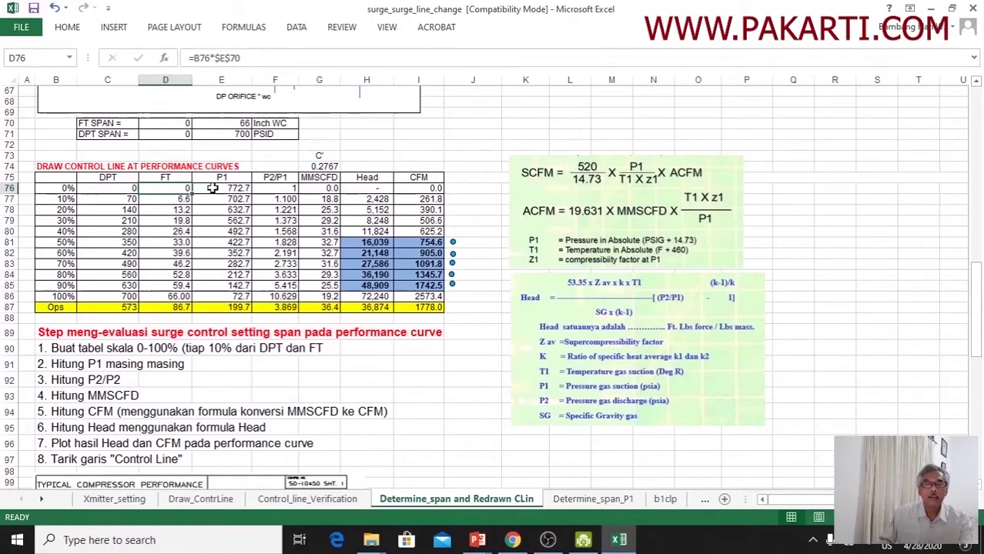
pyautogui.click(212, 188)
pyautogui.click(184, 188)
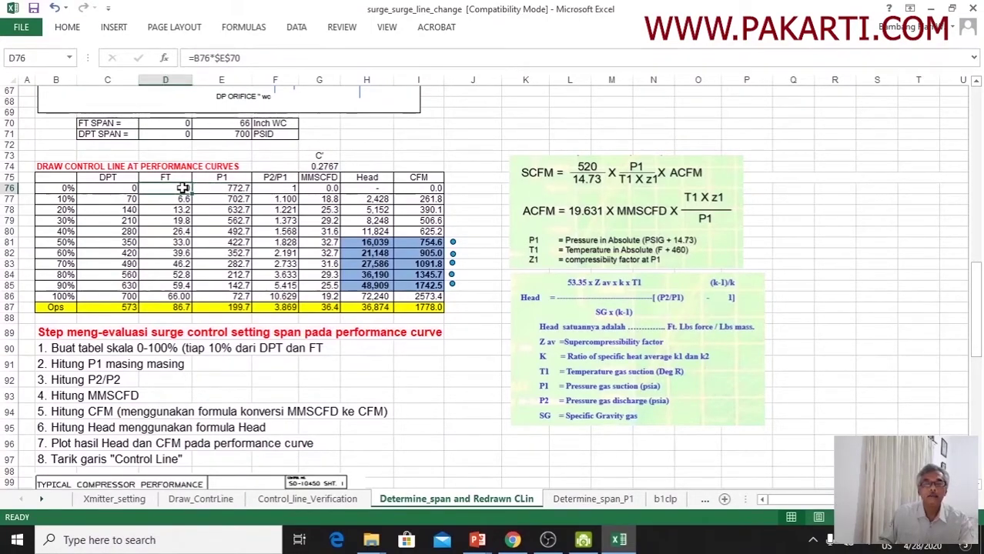
# - Inspect the P1 formula in E76 and trace its reference to the P2 pressure in cell F5
pyautogui.click(224, 189)
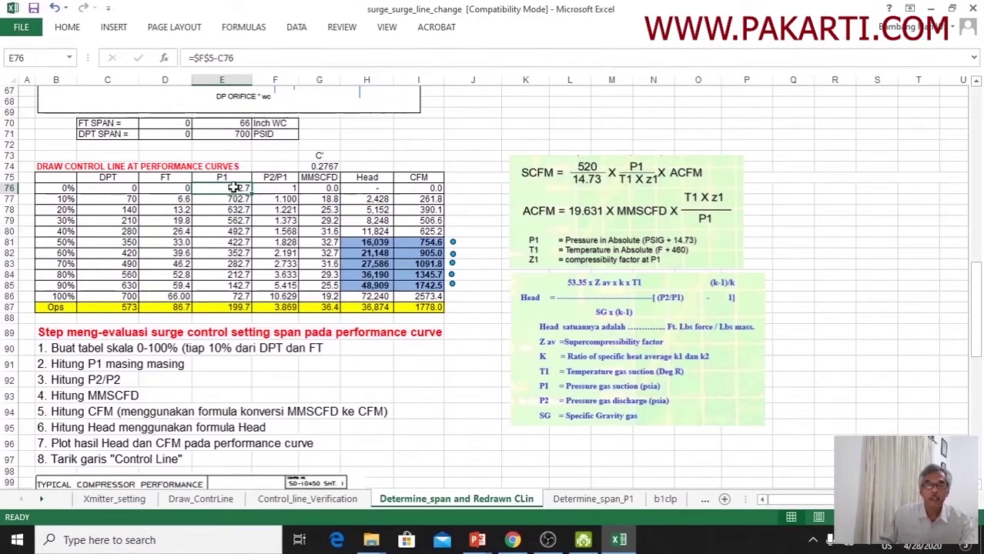
pyautogui.scroll(15, 416, 219)
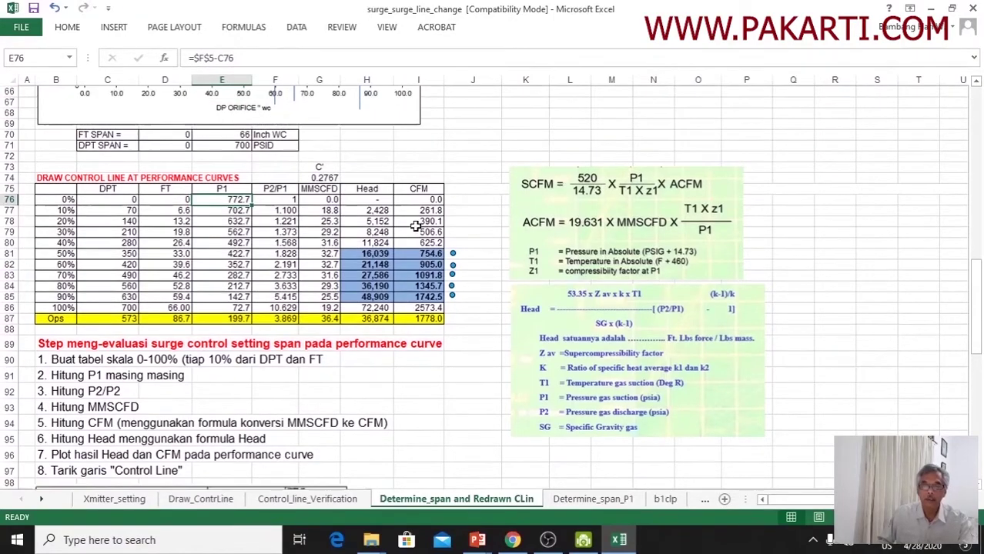
pyautogui.scroll(7, 415, 212)
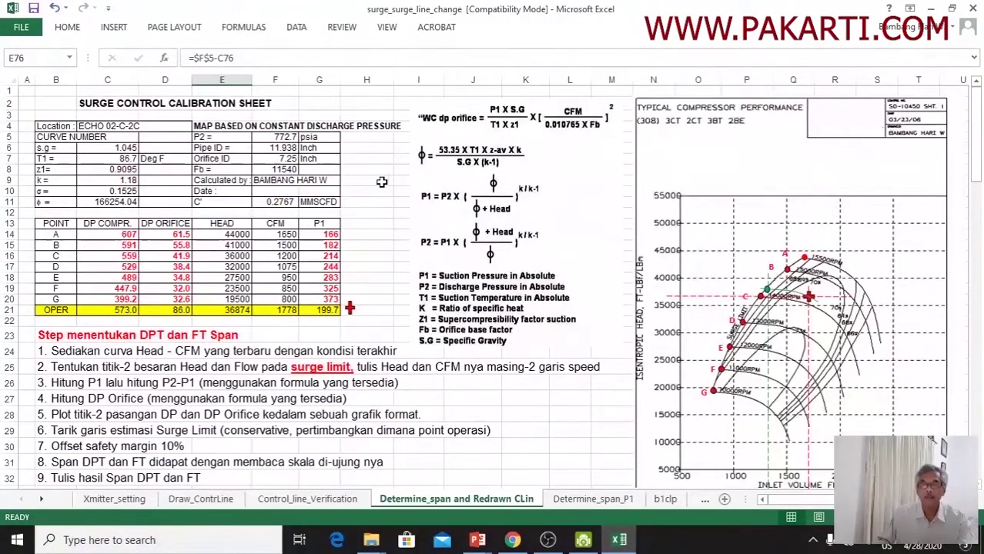
pyautogui.click(282, 139)
# - Inspect the P2/P1 formula in F76 and the Head formula in H76 alongside the Head equation picture
pyautogui.scroll(-17, 282, 289)
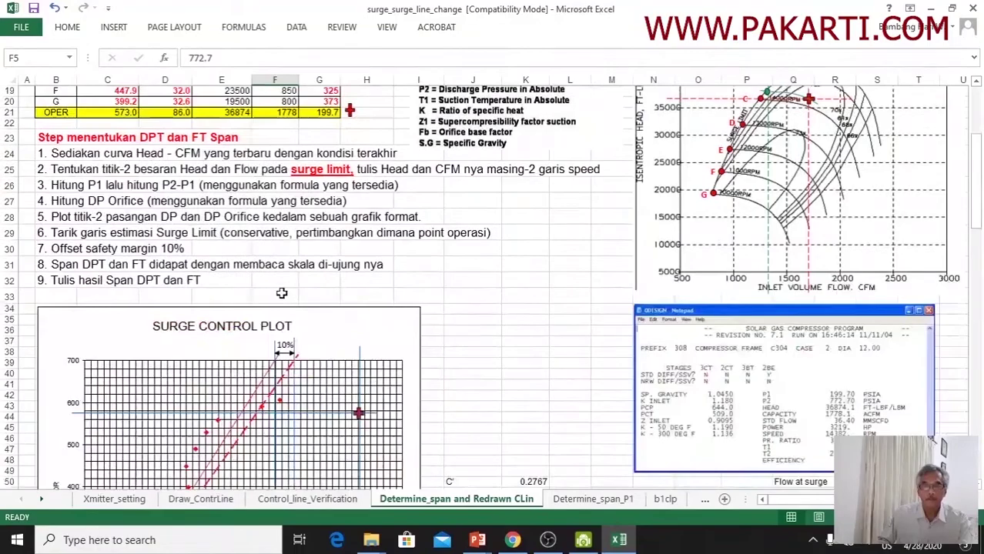
pyautogui.scroll(-2, 282, 289)
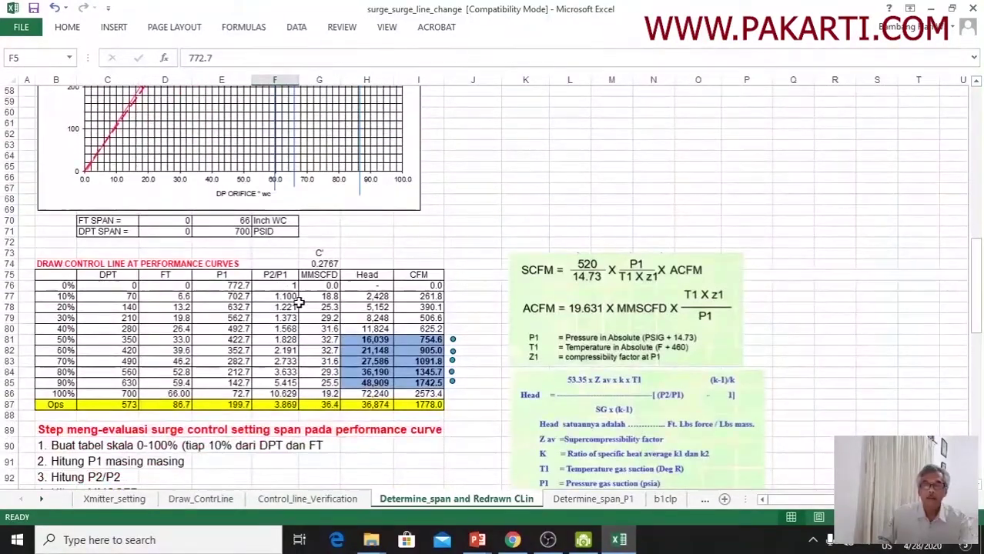
pyautogui.click(284, 287)
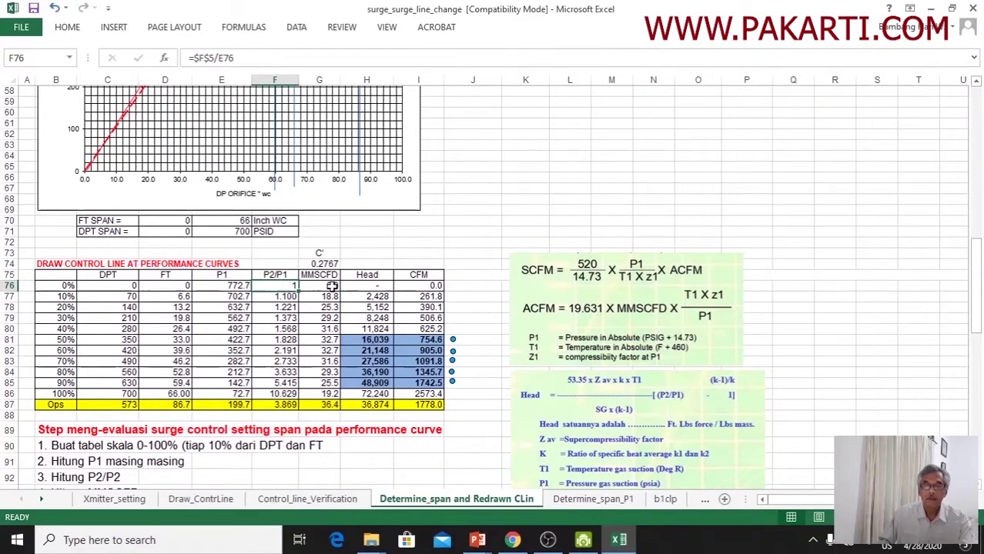
pyautogui.click(373, 285)
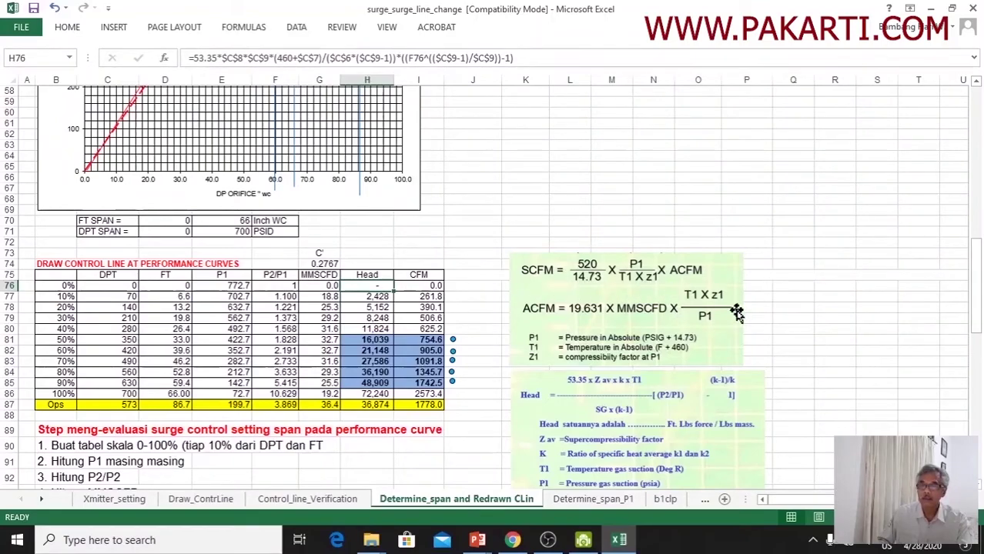
pyautogui.scroll(-1, 663, 319)
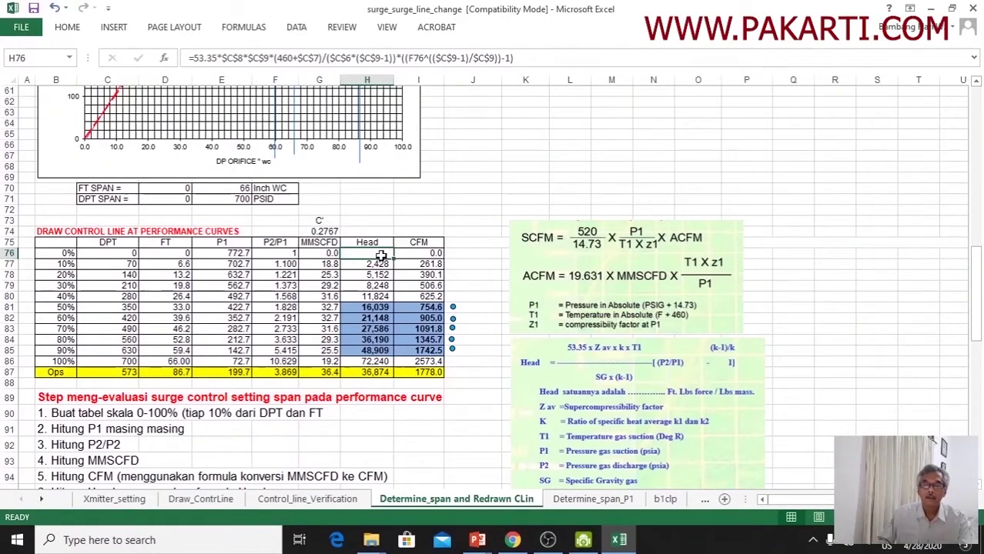
# - Inspect the MMSCFD formula in G76 and its inputs: C' in G74, FT in D76 and P1 in E76
pyautogui.click(328, 253)
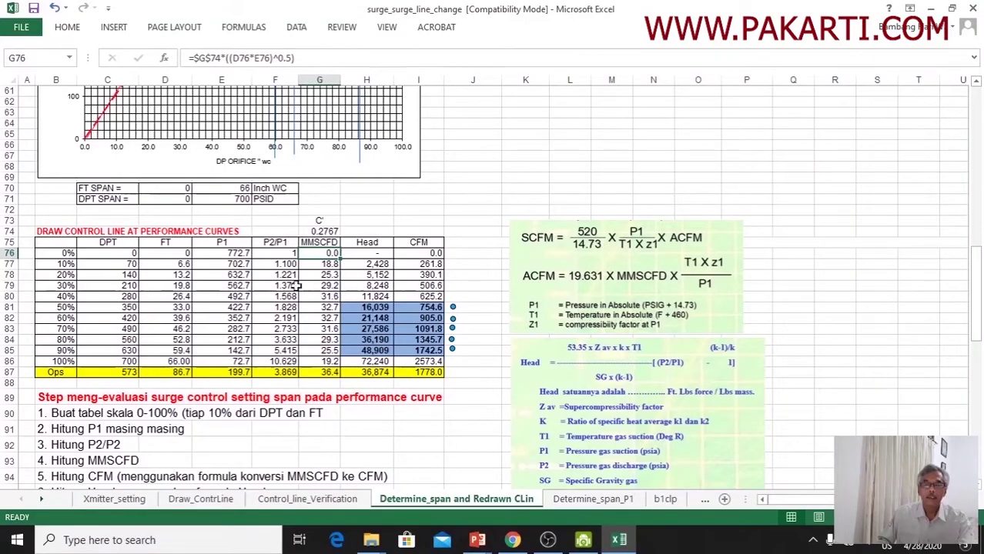
pyautogui.click(226, 255)
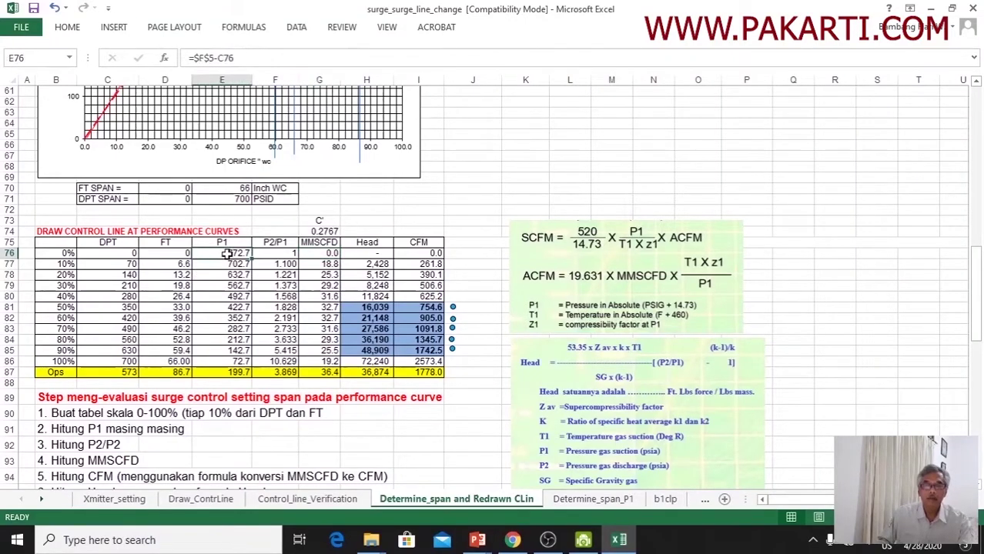
pyautogui.click(175, 254)
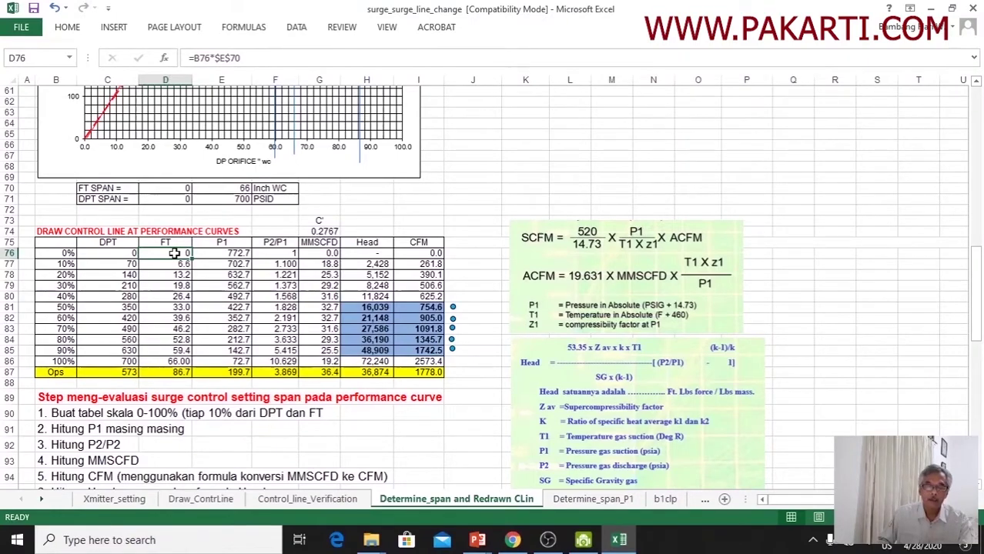
pyautogui.click(321, 256)
pyautogui.click(320, 232)
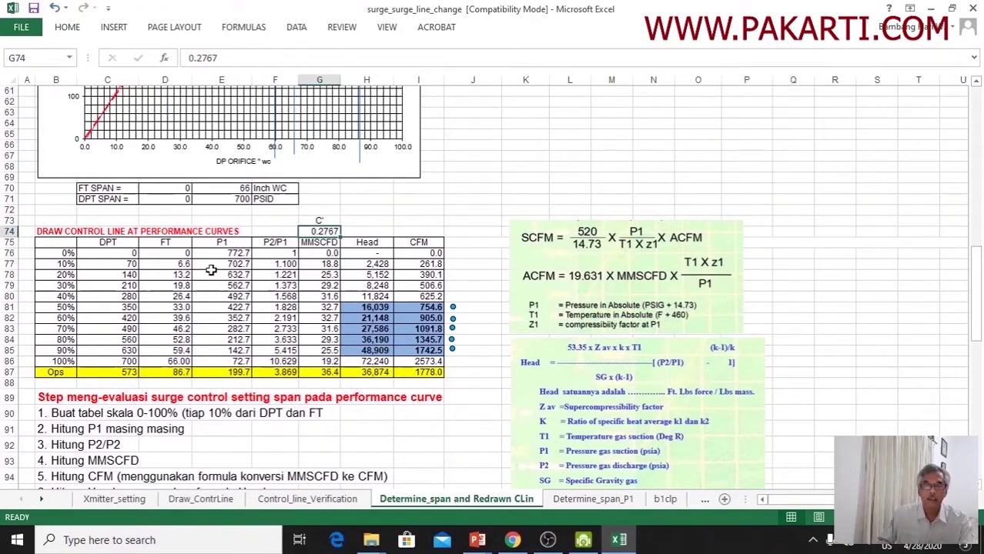
pyautogui.click(177, 252)
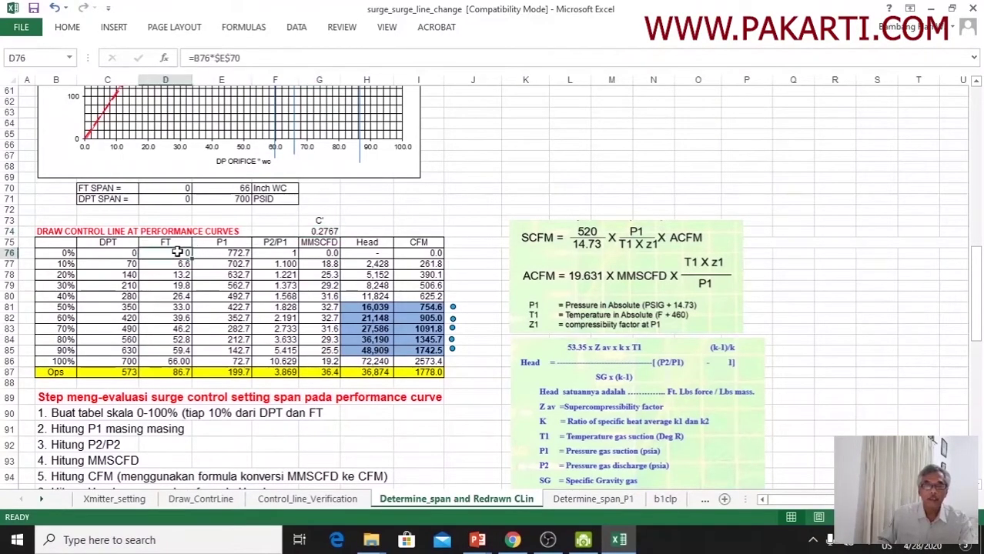
pyautogui.click(241, 253)
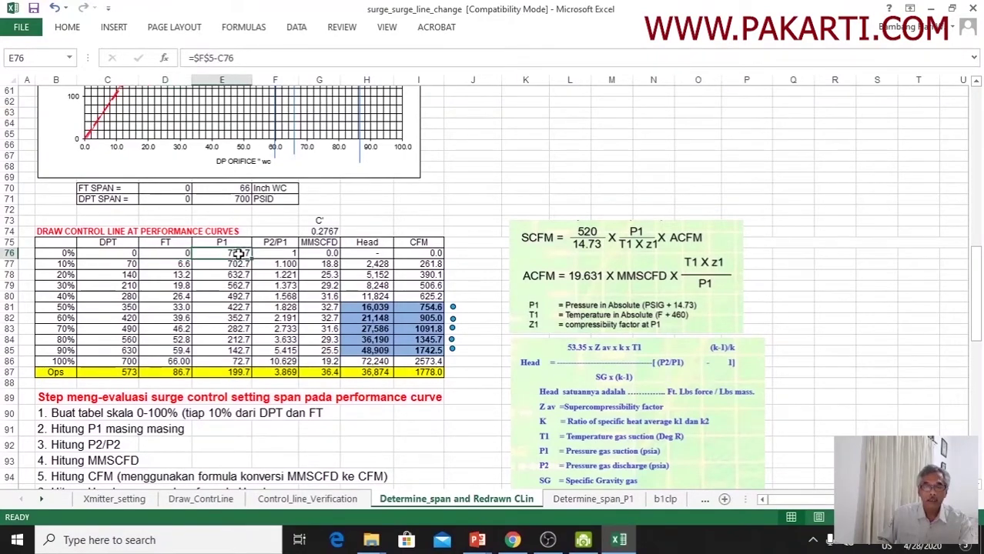
pyautogui.click(321, 231)
pyautogui.click(329, 253)
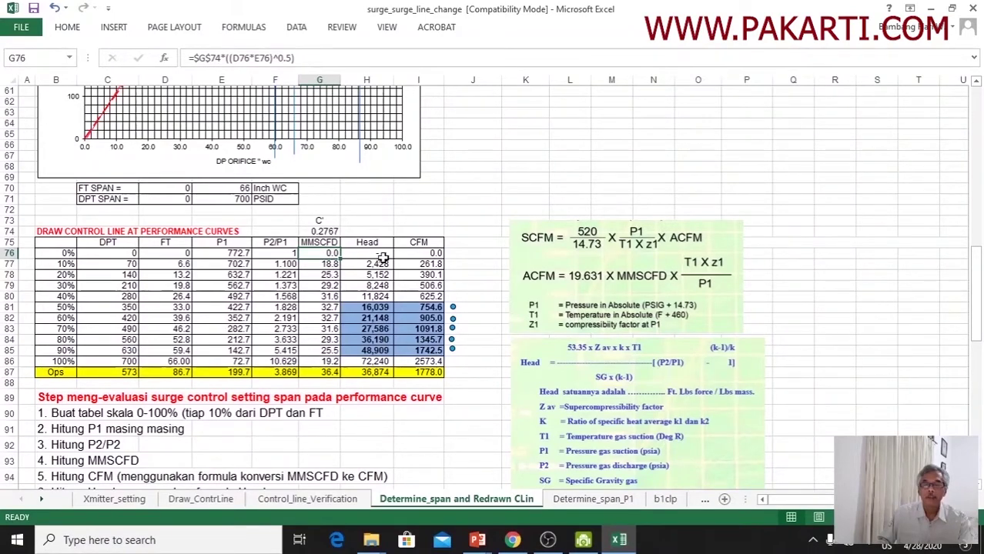
# - Inspect the MMSCFD values in G76:G86, the CFM formula in I76, and the 100% DPT and FT formulas in C86 and D86
pyautogui.moveTo(326, 252); pyautogui.dragTo(323, 361)
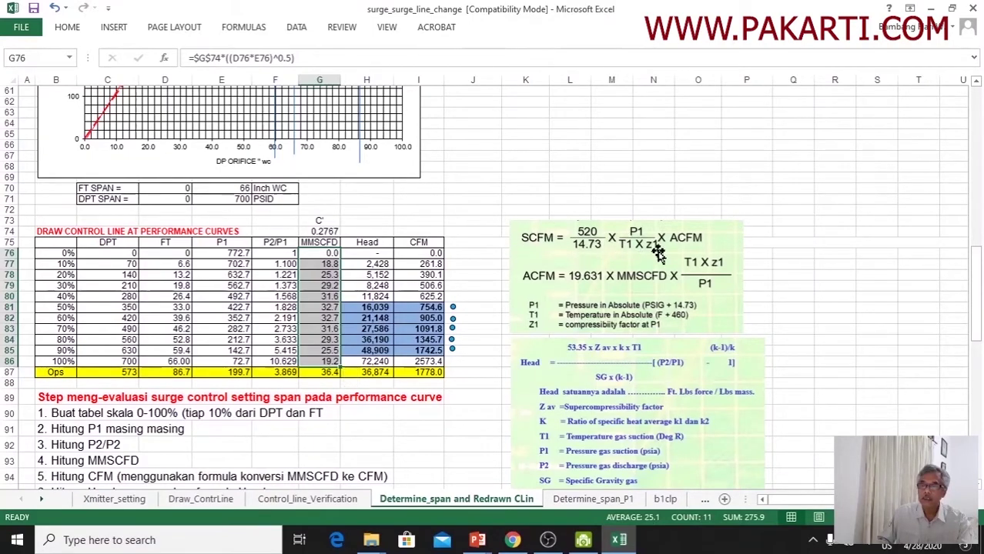
pyautogui.click(430, 253)
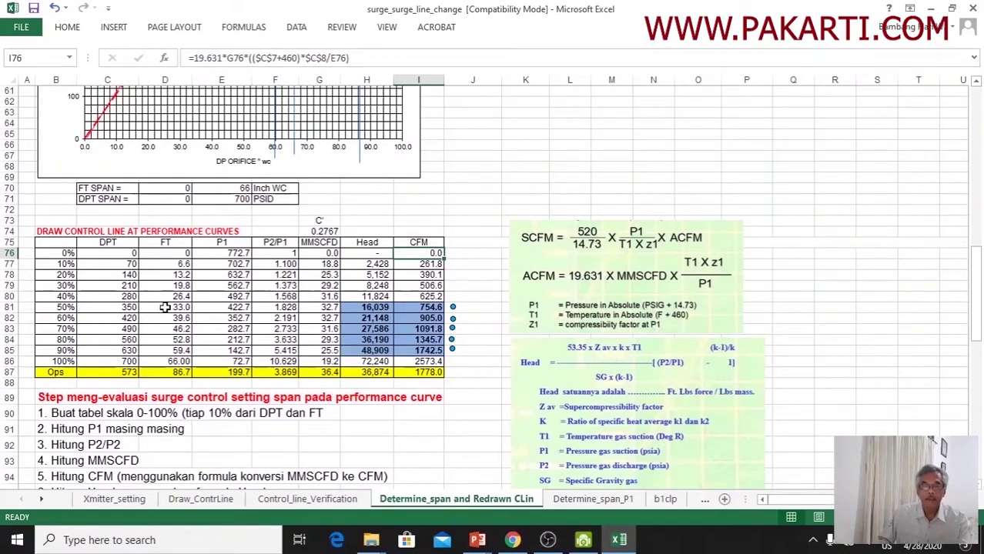
pyautogui.click(121, 361)
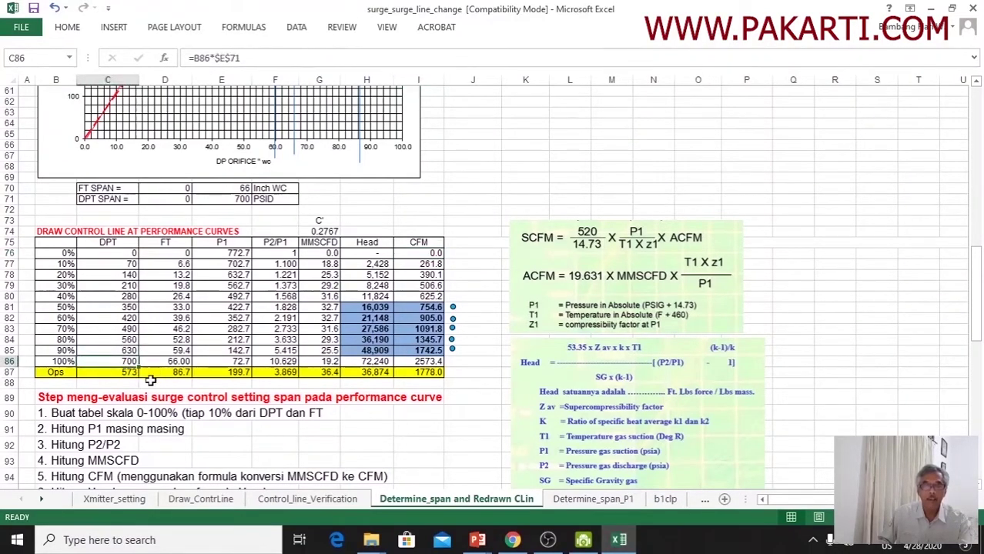
pyautogui.click(180, 362)
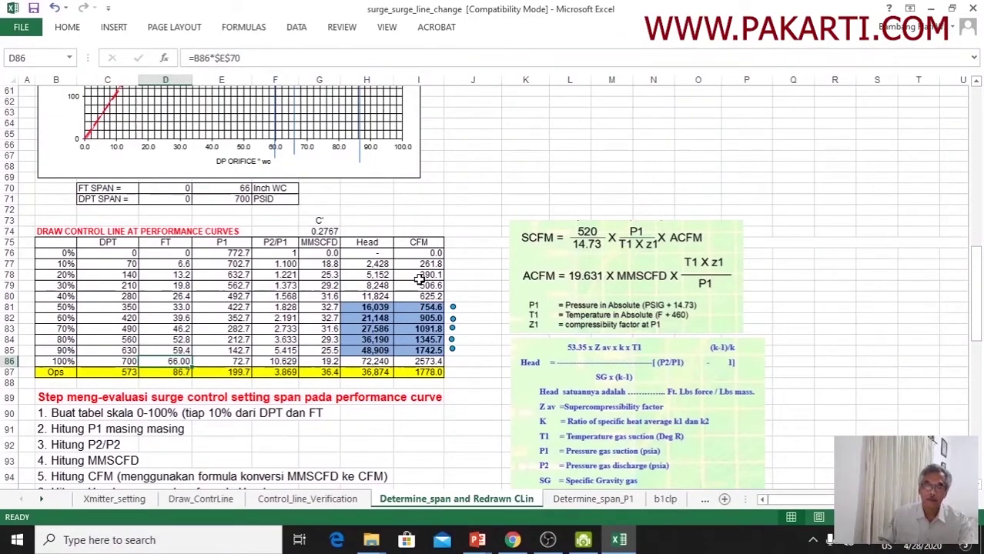
# - Review the surge control evaluation steps in rows 90 to 97 against the FT and MMSCFD cells, through step 7 on plotting Head and CFM
pyautogui.scroll(-1, 417, 278)
pyautogui.scroll(-1, 420, 279)
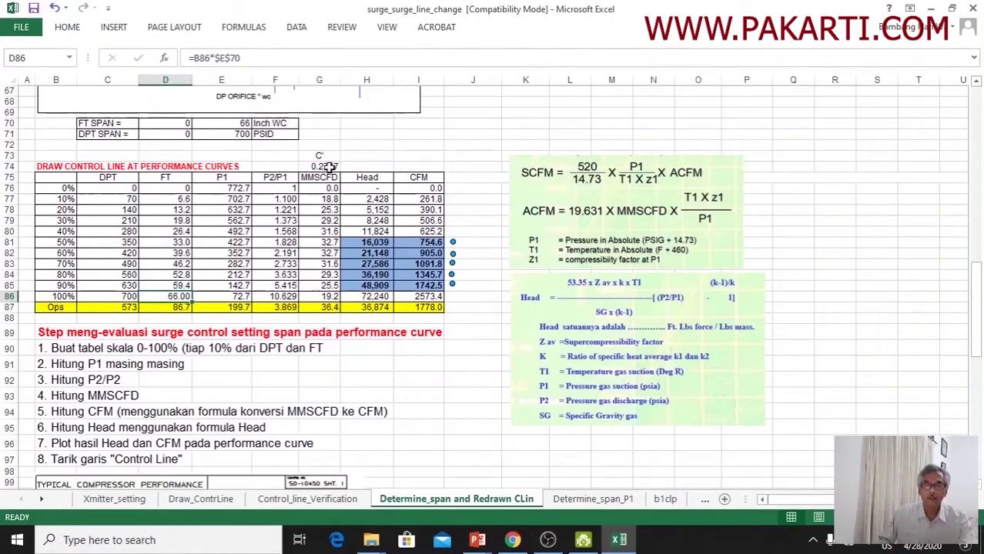
pyautogui.click(184, 191)
pyautogui.click(314, 191)
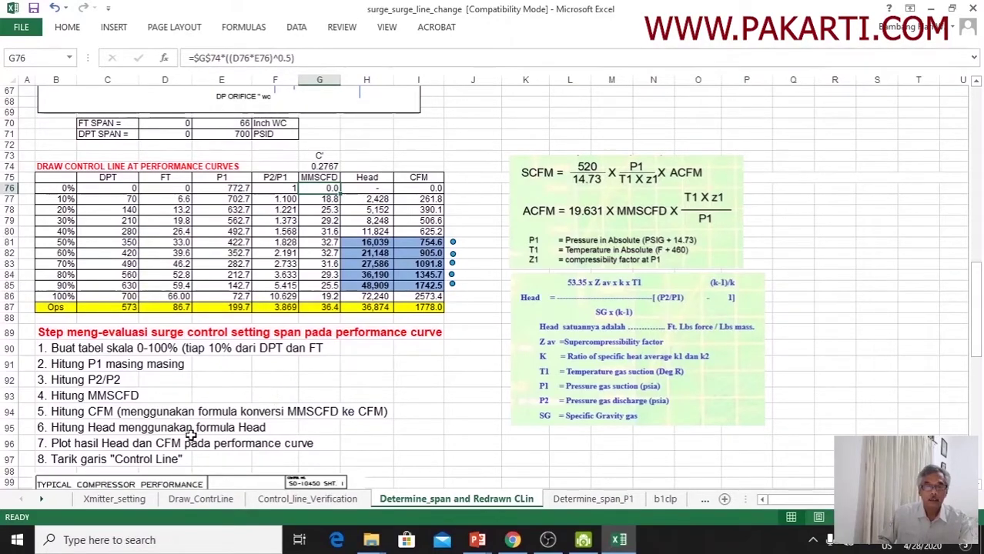
pyautogui.click(51, 427)
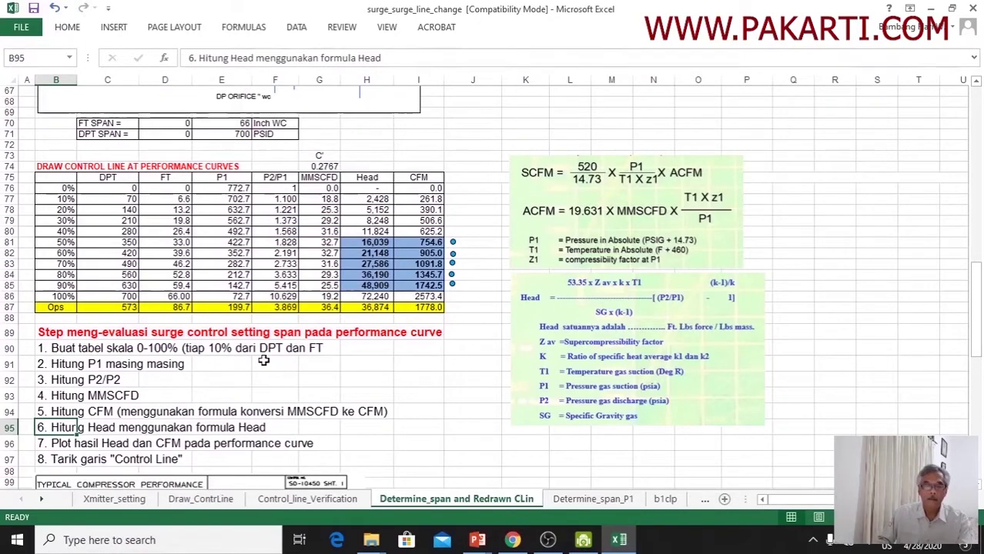
pyautogui.moveTo(51, 443); pyautogui.dragTo(319, 443)
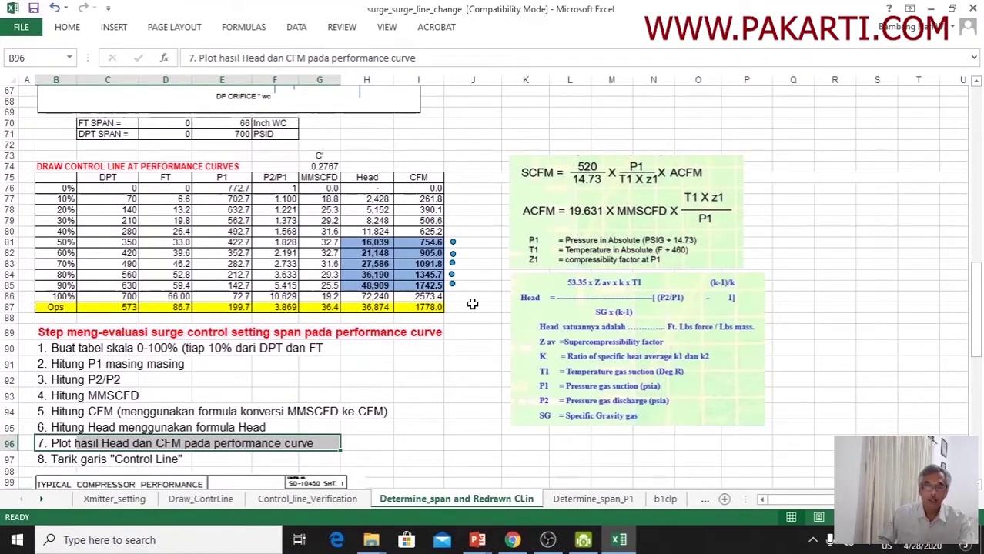
# - Compare the 50% to 90% Head and CFM values in H81:I85 with the points plotted on the compressor performance curve
pyautogui.scroll(-3, 465, 325)
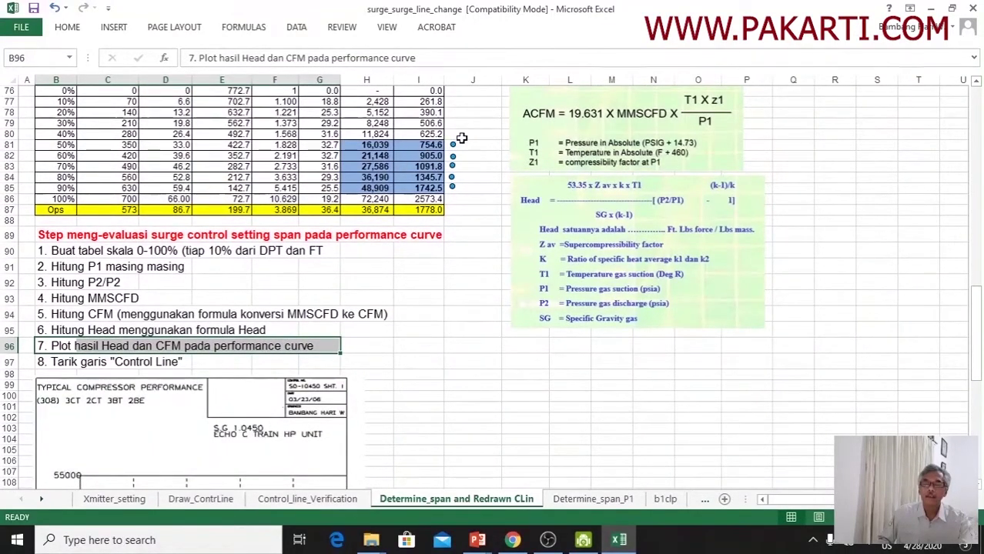
pyautogui.scroll(-6, 462, 139)
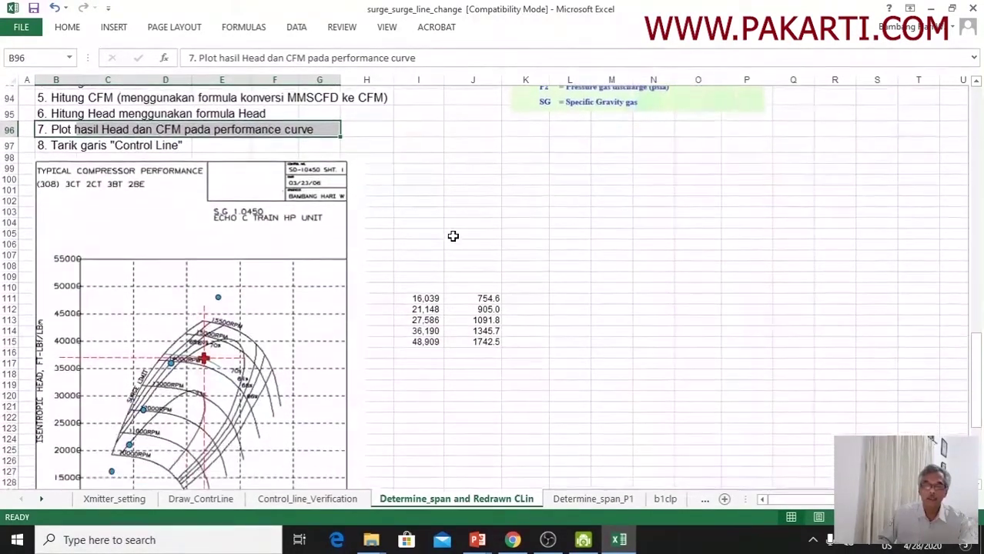
pyautogui.scroll(2, 464, 212)
pyautogui.scroll(4, 463, 212)
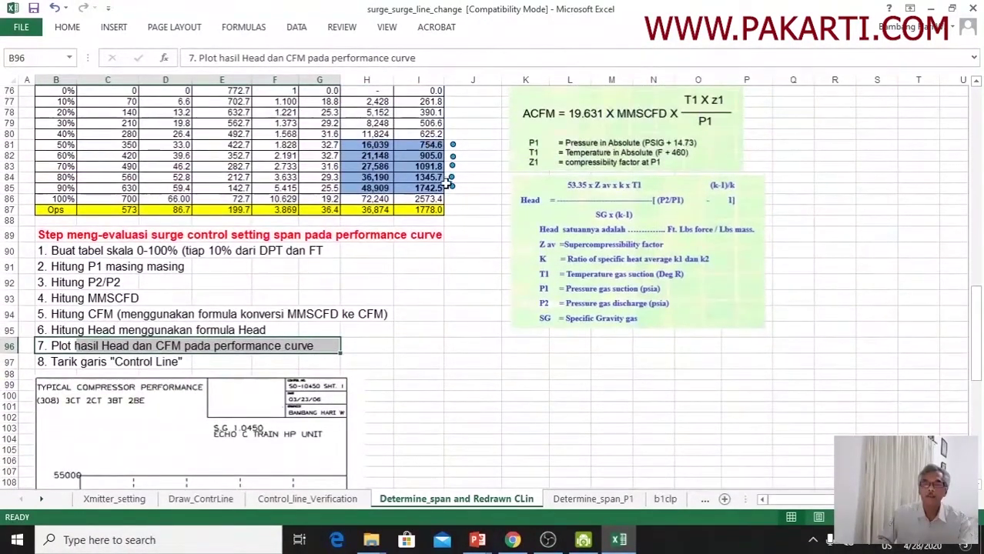
pyautogui.moveTo(372, 147); pyautogui.dragTo(437, 189)
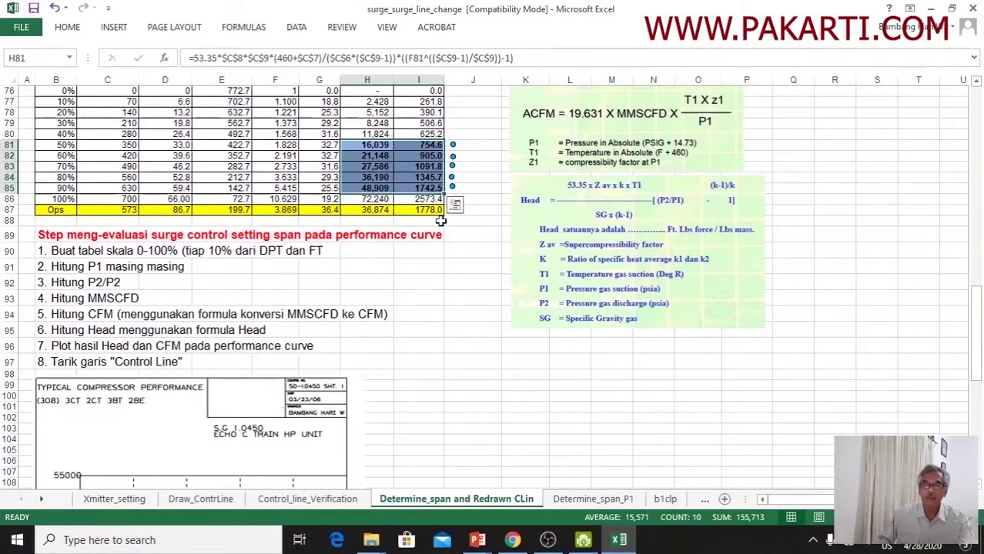
pyautogui.scroll(-7, 462, 293)
pyautogui.scroll(-1, 466, 293)
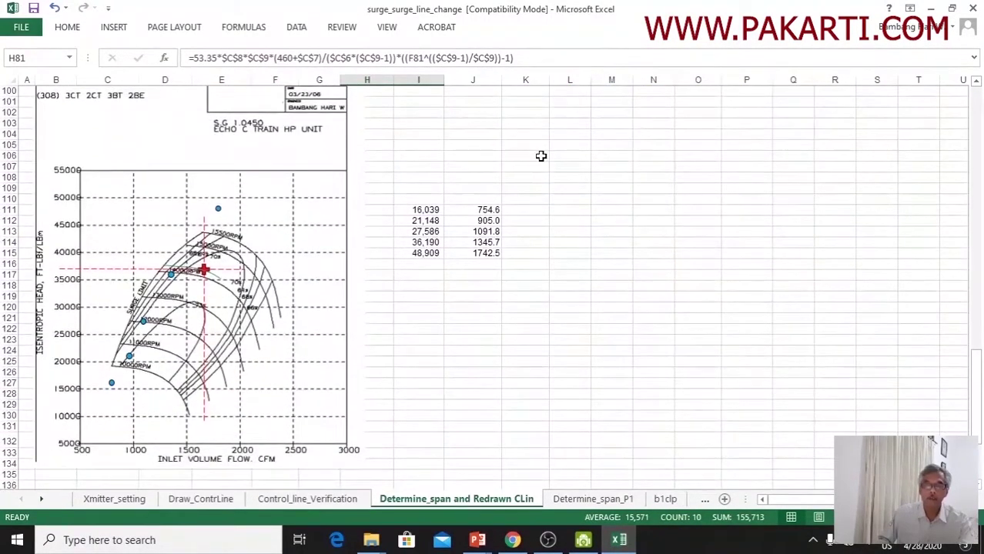
# - Label the two columns of values in I111:J115 with the headers "head" in I110 and "CFM" in J110
pyautogui.moveTo(425, 208); pyautogui.dragTo(484, 251)
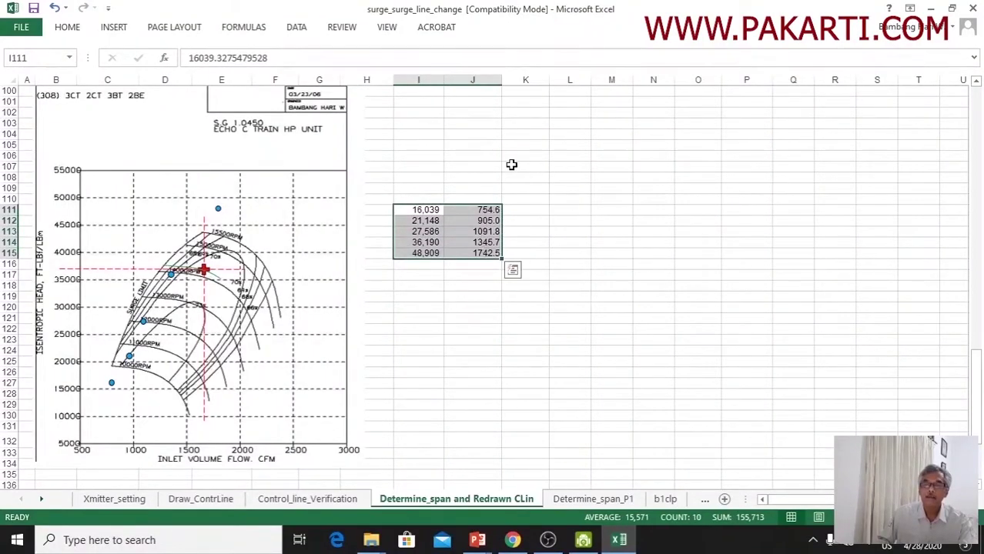
pyautogui.click(436, 198)
pyautogui.write('h')
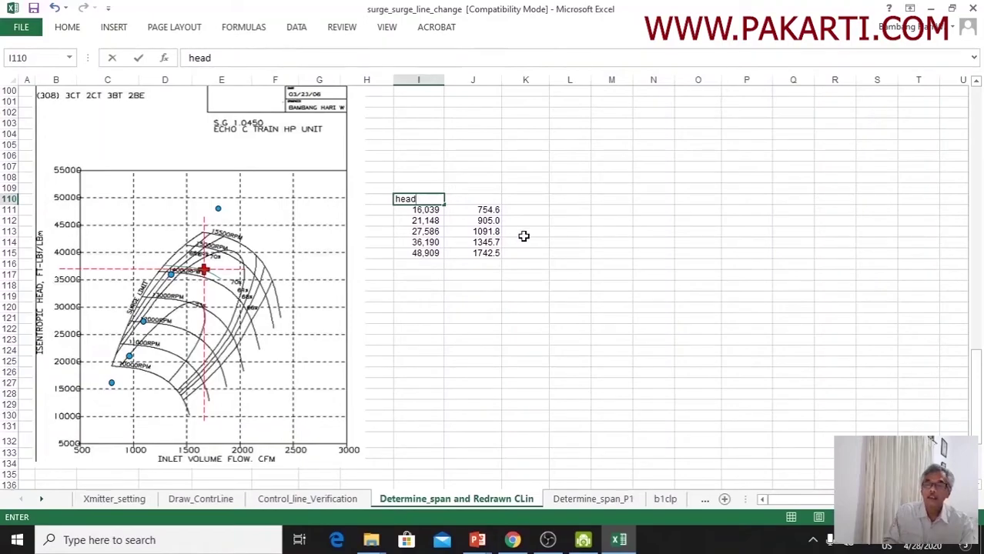
pyautogui.write('ead')
pyautogui.press('Tab')
pyautogui.write('CF')
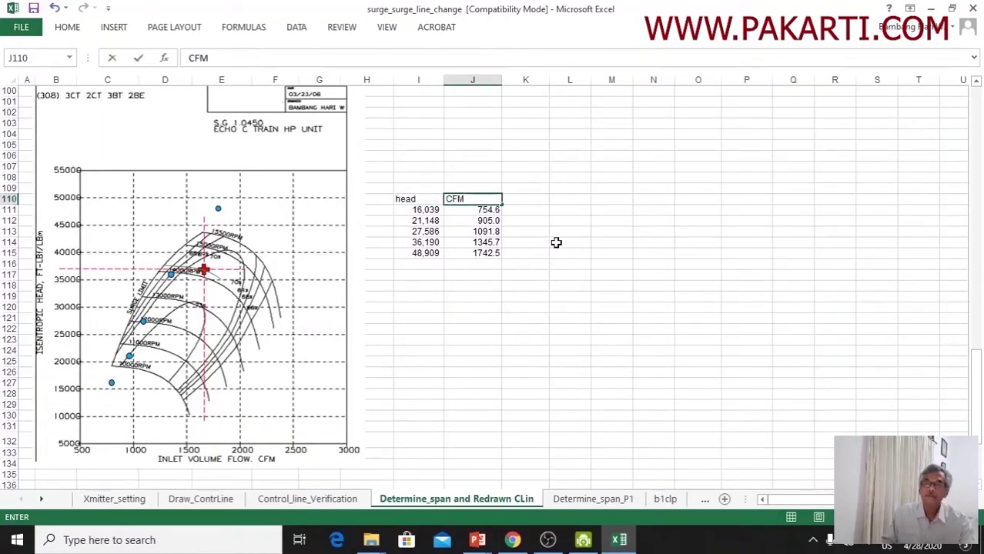
pyautogui.click(599, 285)
# - Match the head and CFM pairs in I111:J115 to the control line table and the blue points on the performance curve
pyautogui.moveTo(422, 219); pyautogui.dragTo(472, 229)
pyautogui.moveTo(423, 210); pyautogui.dragTo(496, 254)
pyautogui.scroll(13, 511, 285)
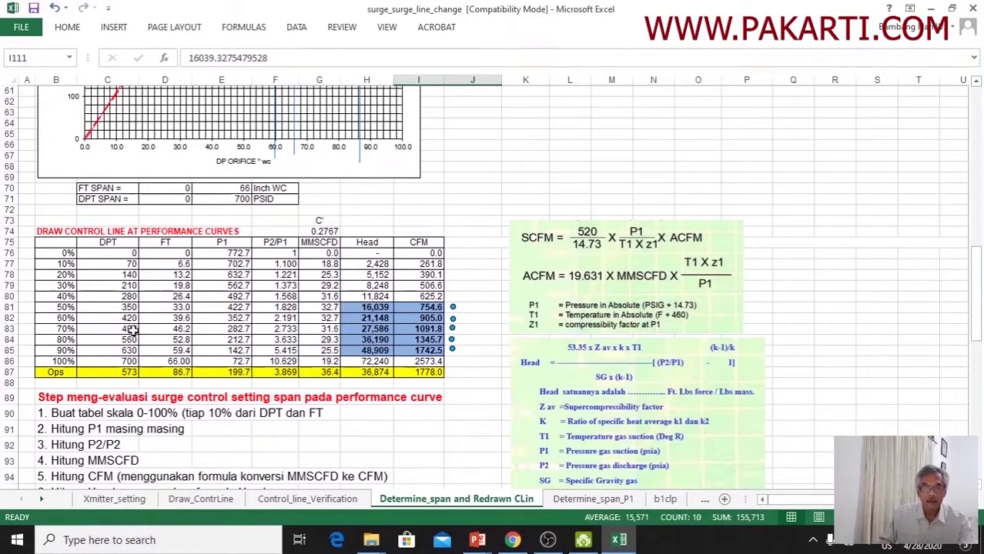
pyautogui.scroll(-12, 429, 403)
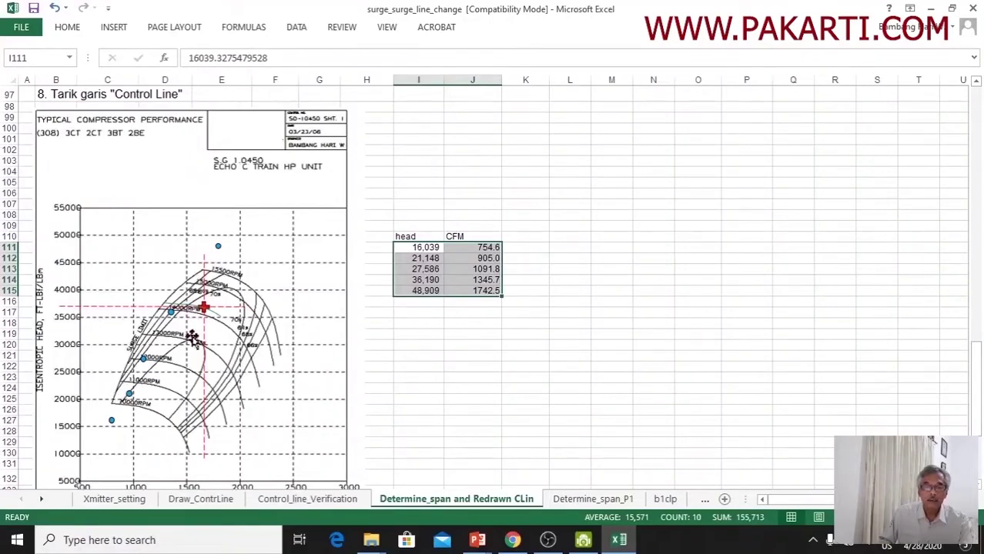
pyautogui.scroll(8, 732, 258)
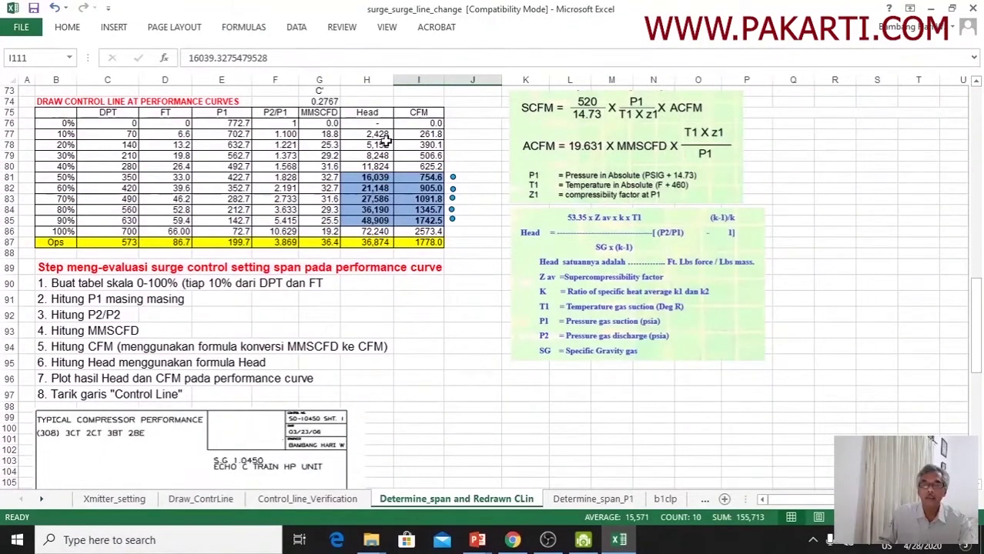
pyautogui.scroll(-9, 373, 299)
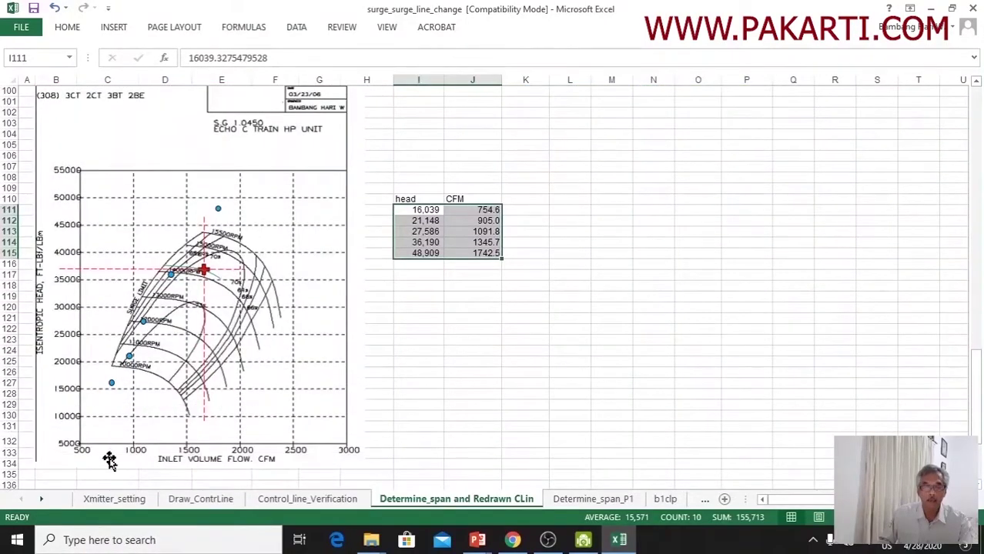
pyautogui.scroll(9, 245, 235)
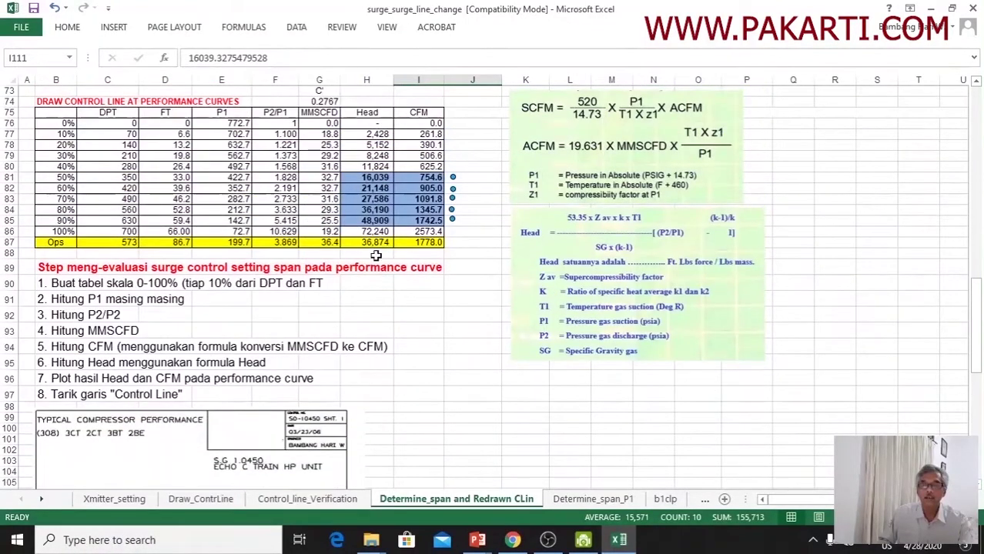
pyautogui.scroll(-4, 411, 405)
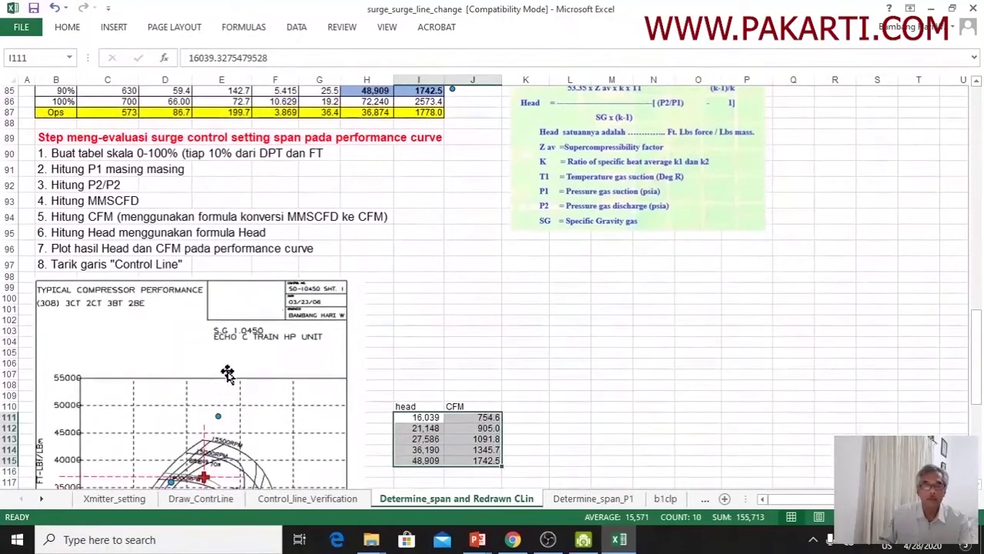
pyautogui.scroll(-4, 308, 342)
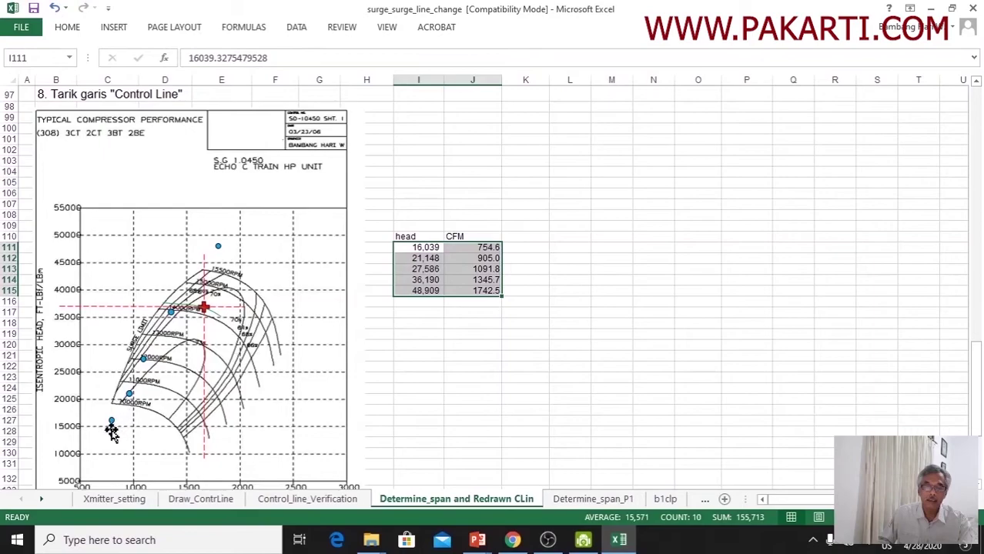
pyautogui.scroll(2, 576, 290)
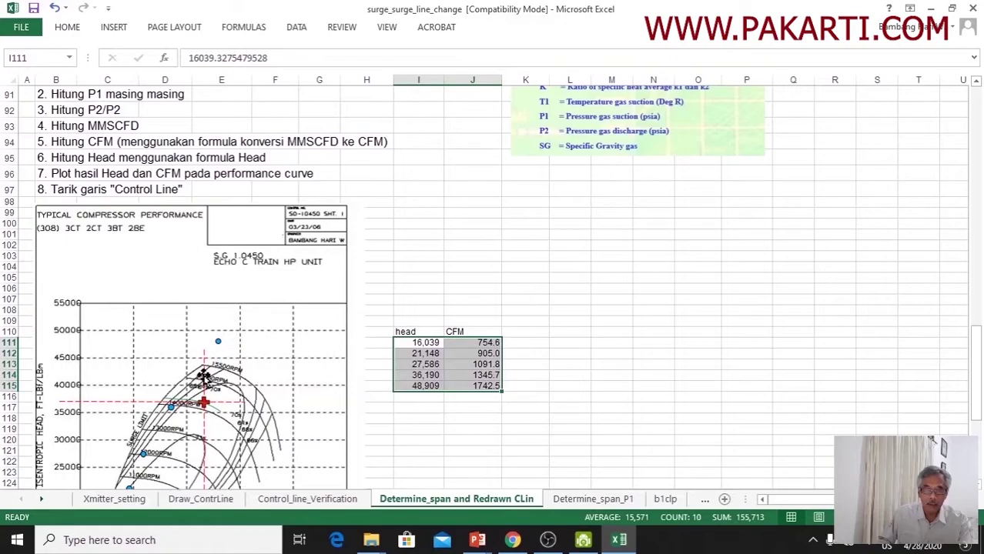
pyautogui.scroll(-2, 148, 387)
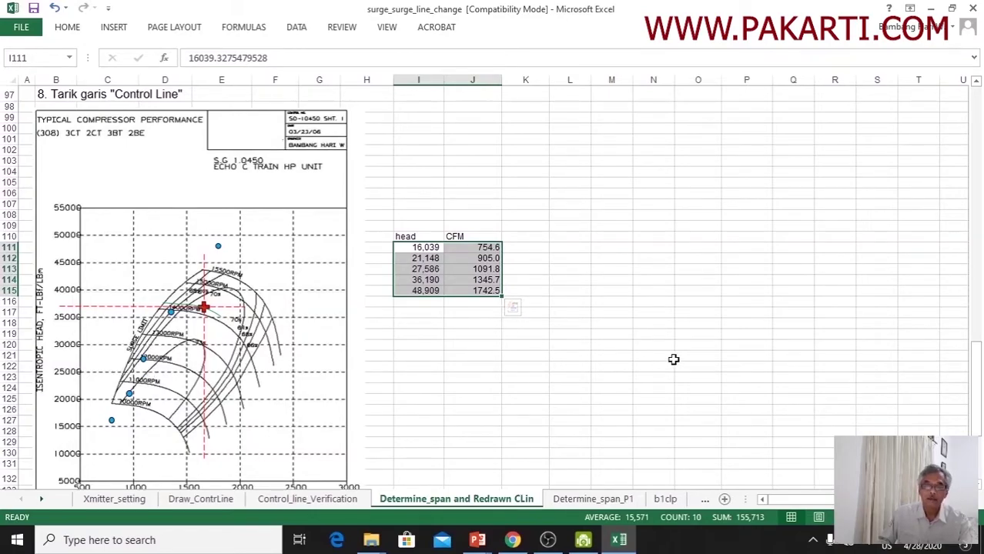
pyautogui.scroll(-1, 674, 358)
pyautogui.scroll(-1, 674, 359)
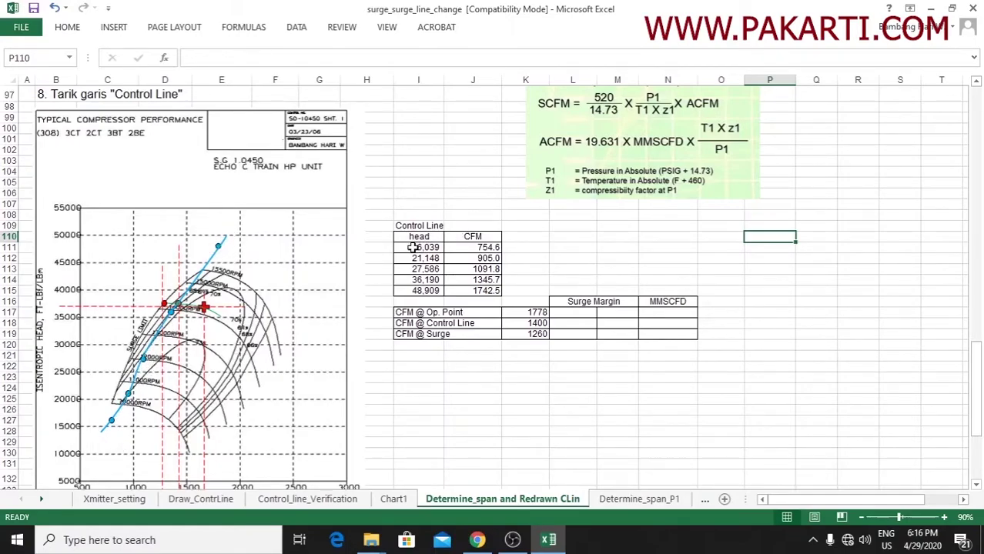
# - Examine the Control Line head and CFM values in I111:J115 against the blue line drawn on the performance curve
pyautogui.moveTo(414, 248); pyautogui.dragTo(477, 290)
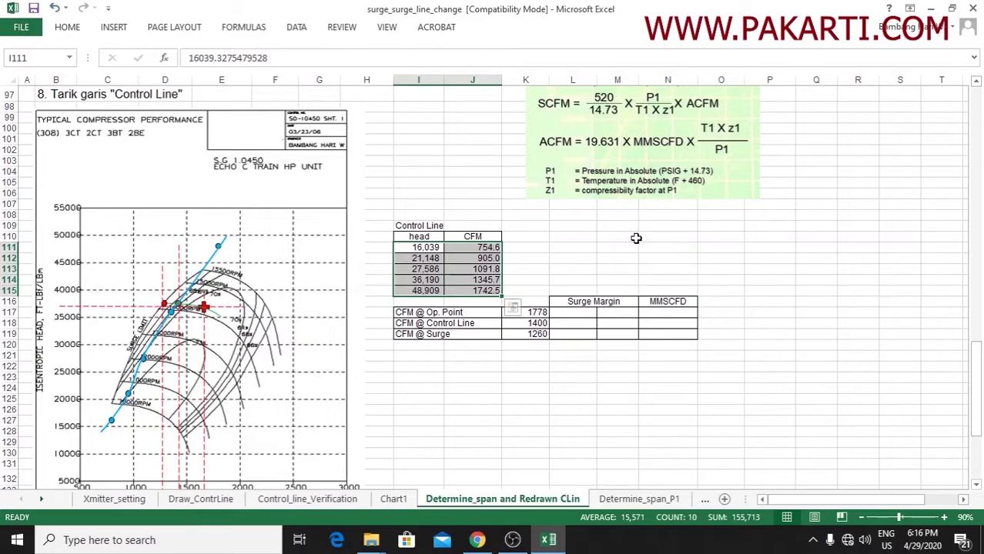
pyautogui.click(535, 250)
pyautogui.click(569, 248)
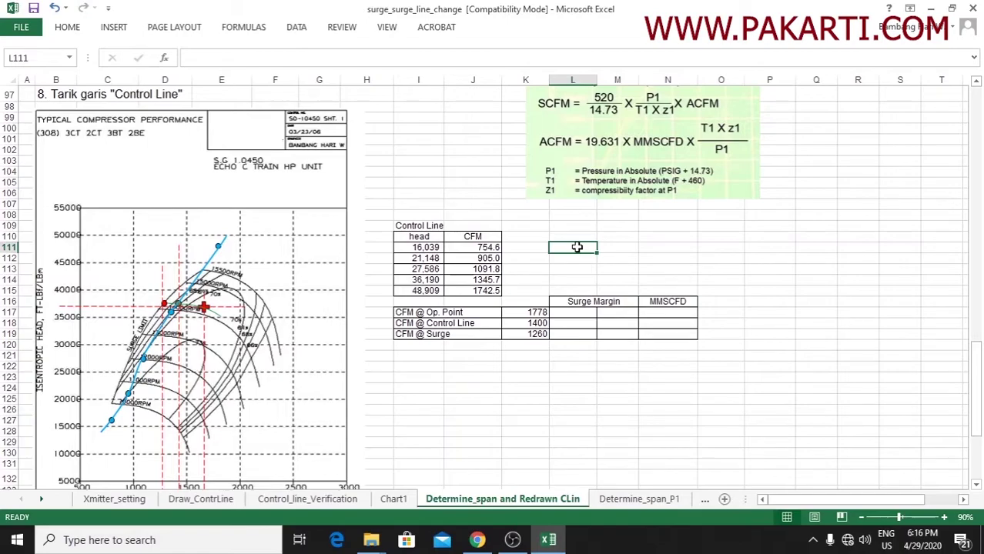
# - Fill the Surge Margin header cell in L116 with yellow
pyautogui.click(570, 302)
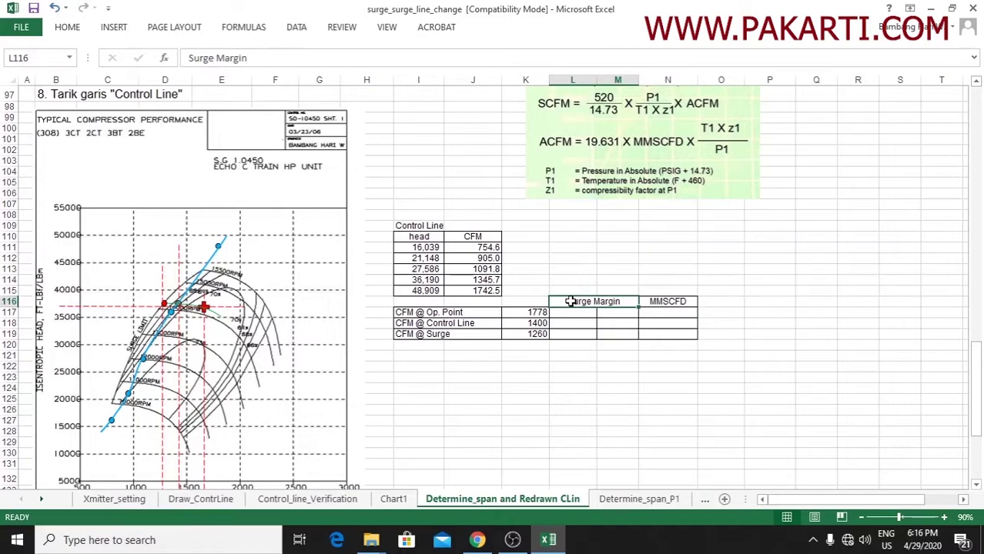
pyautogui.click(69, 27)
pyautogui.click(219, 74)
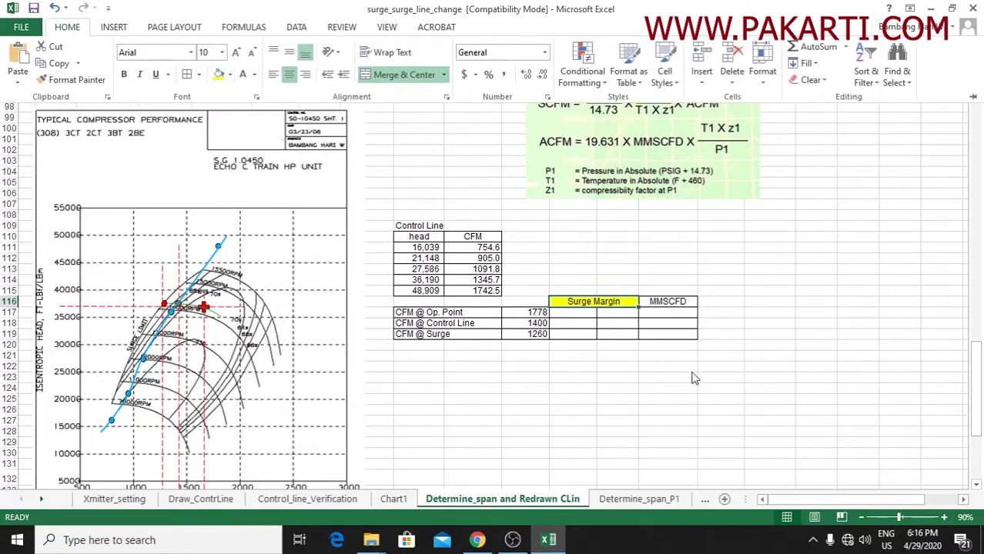
pyautogui.click(677, 408)
pyautogui.click(628, 390)
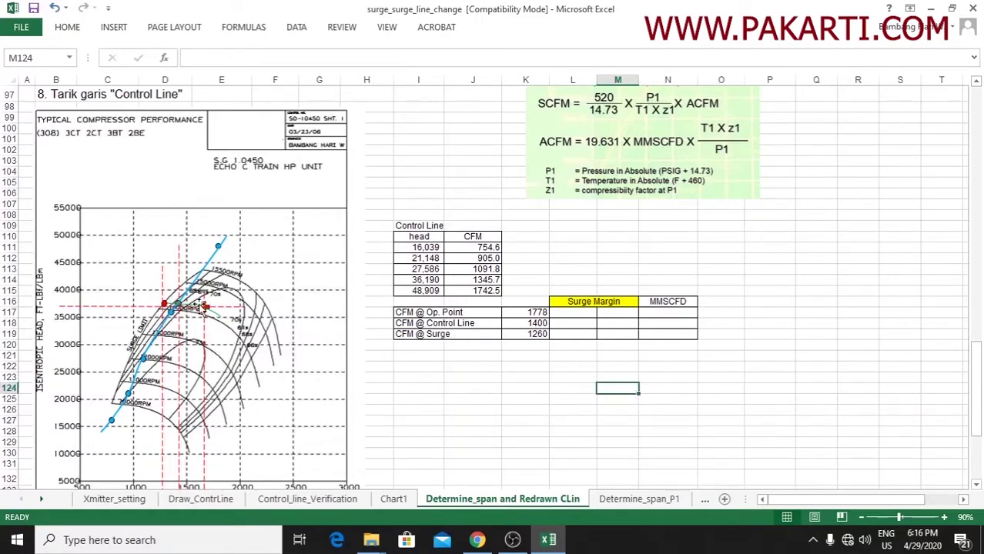
# - Examine the CFM @ Op. Point label and its value in K117 against the operating point on the performance curve
pyautogui.click(472, 312)
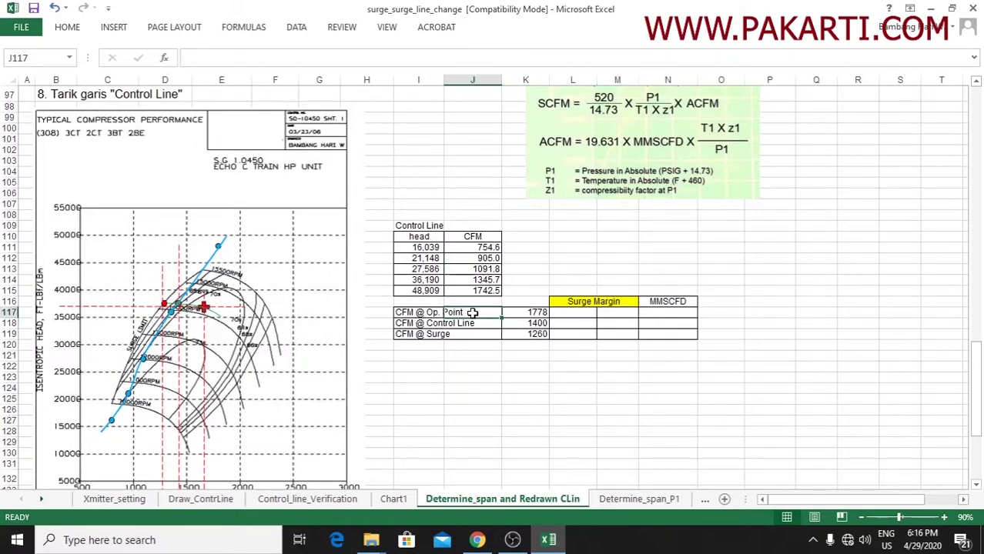
pyautogui.moveTo(406, 315); pyautogui.dragTo(472, 311)
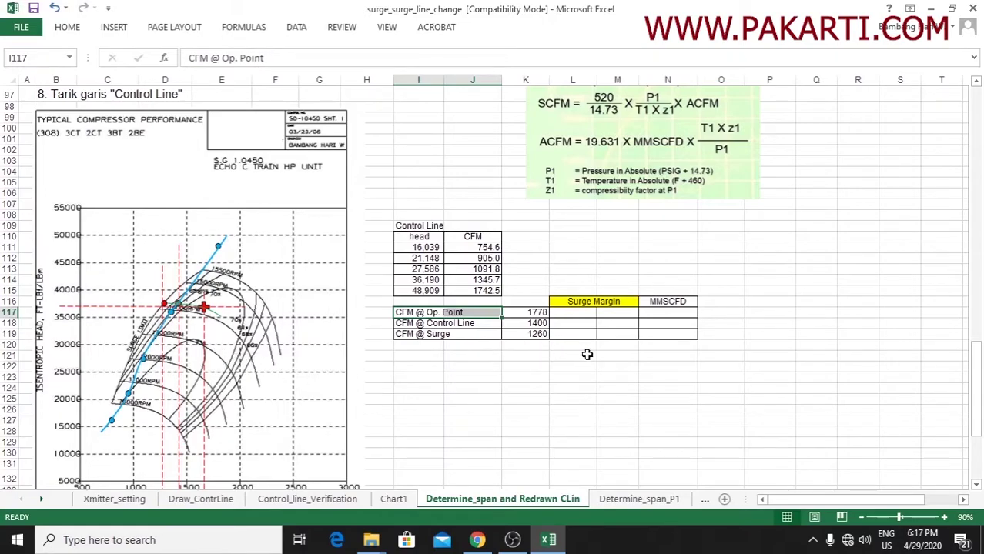
pyautogui.click(463, 408)
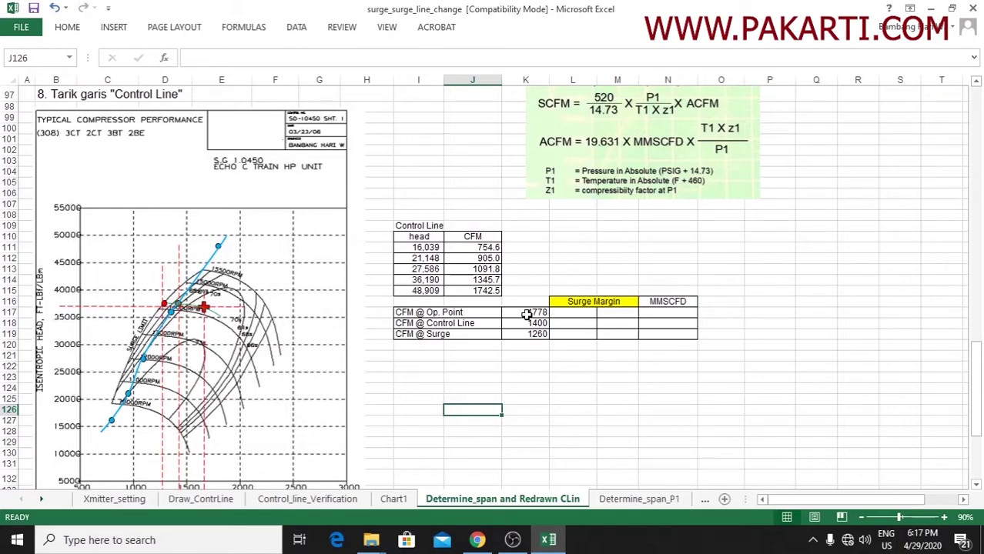
pyautogui.doubleClick(535, 311)
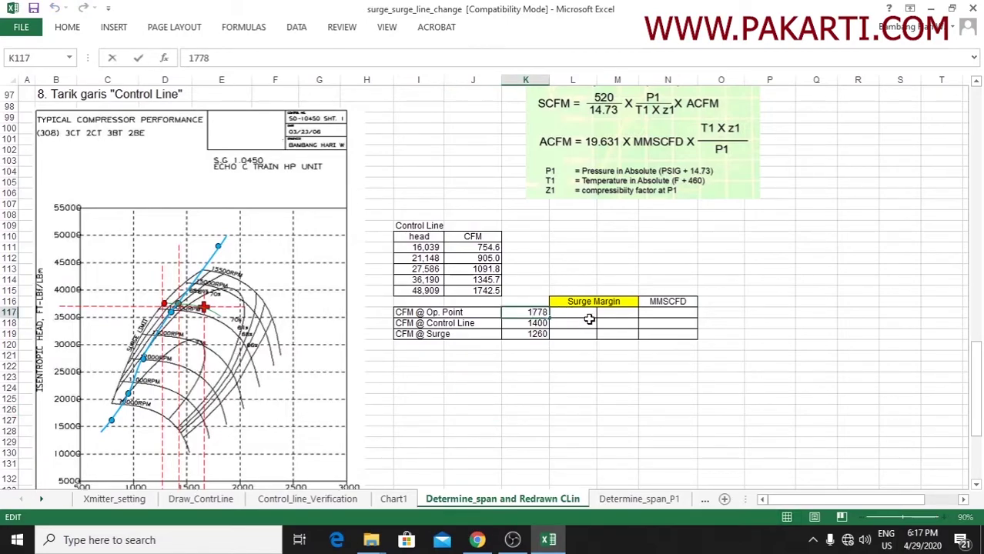
pyautogui.click(606, 421)
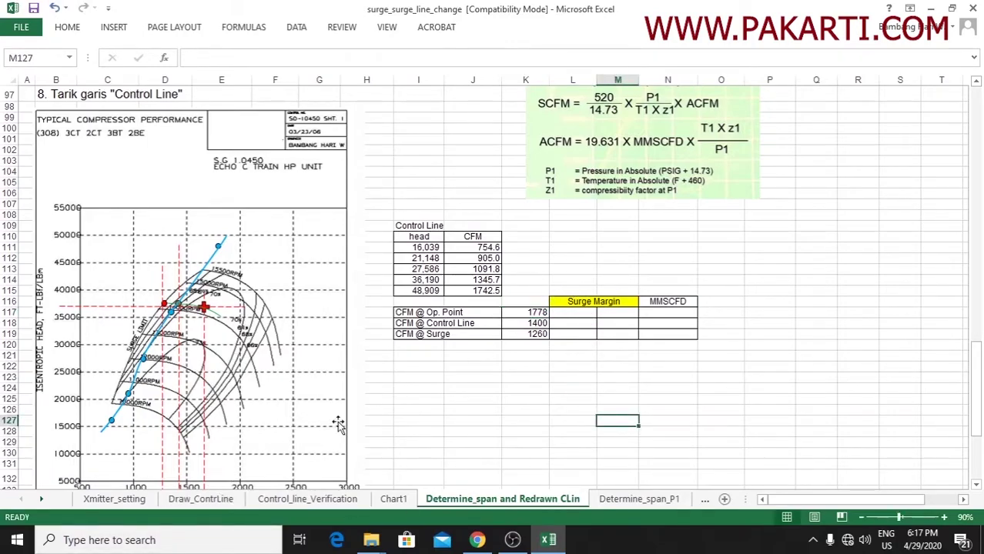
# - Reveal the hidden Surge Margin values in L117:M119 by changing their font color to black
pyautogui.scroll(-1, 254, 444)
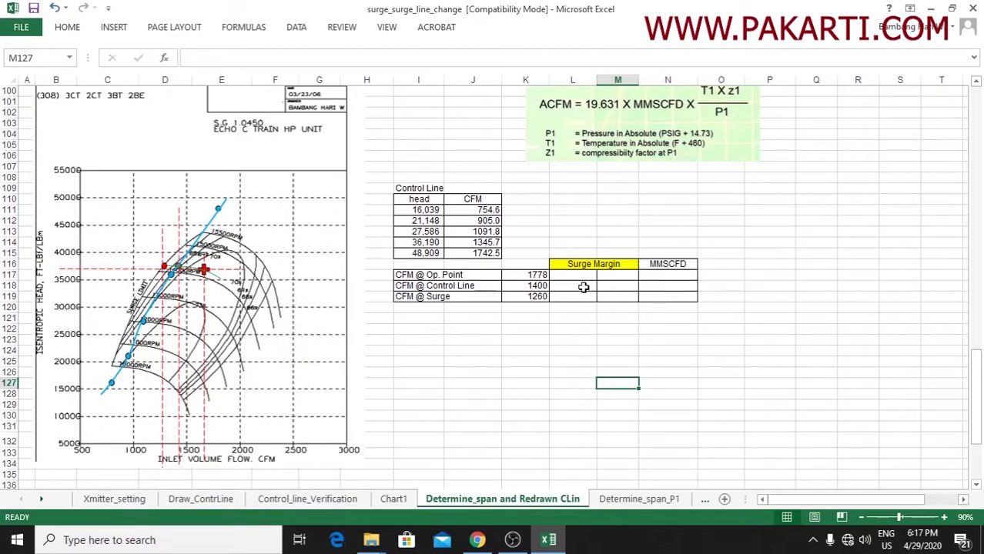
pyautogui.moveTo(568, 275); pyautogui.dragTo(613, 299)
pyautogui.click(62, 29)
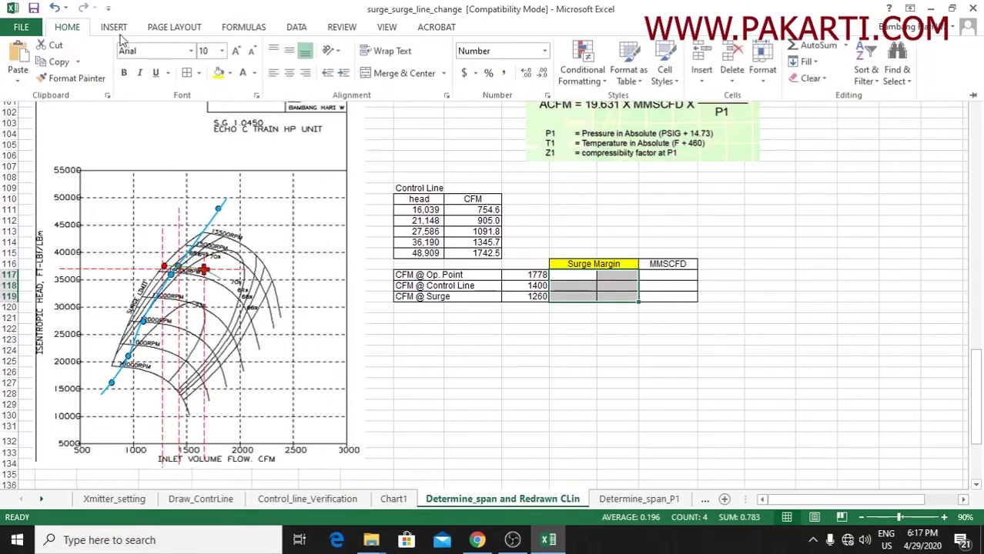
pyautogui.click(257, 75)
pyautogui.click(251, 125)
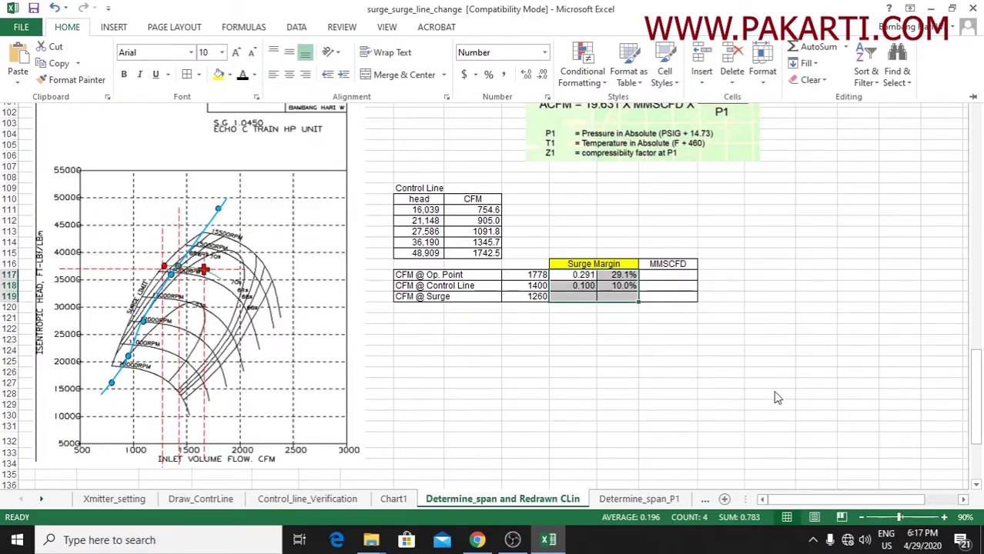
pyautogui.click(681, 363)
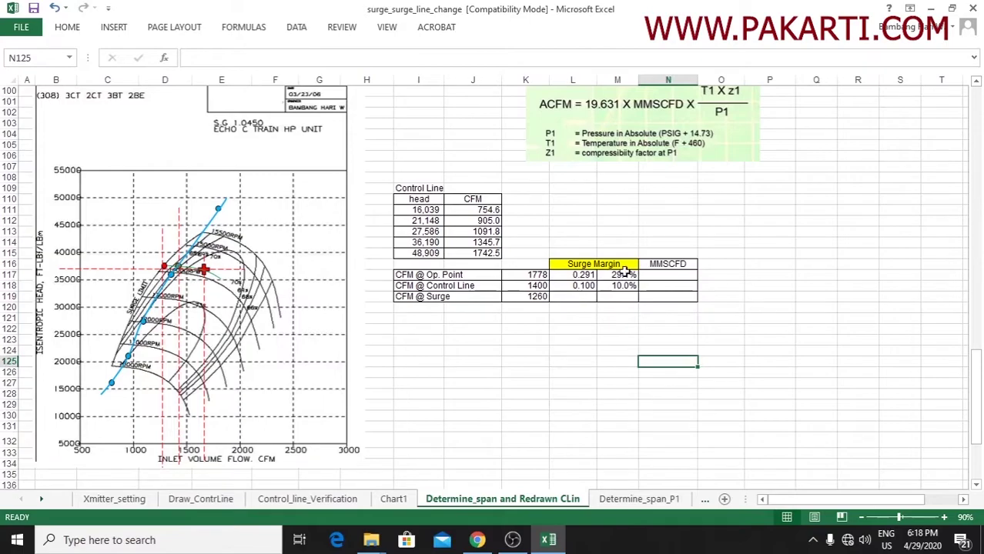
# - Reveal the hidden MMSCFD values in N117:N119 by applying the black font color
pyautogui.click(205, 271)
pyautogui.moveTo(672, 277); pyautogui.dragTo(672, 297)
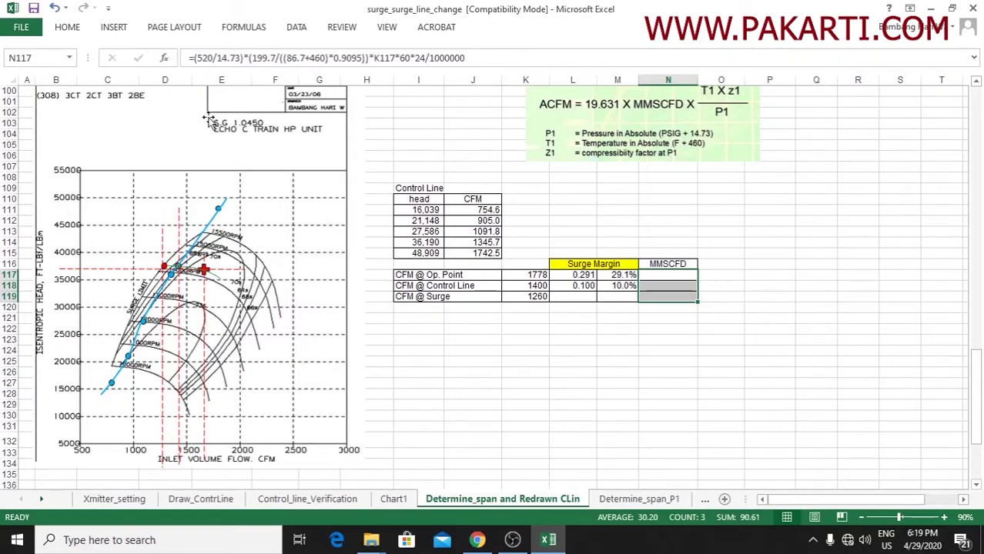
pyautogui.click(66, 31)
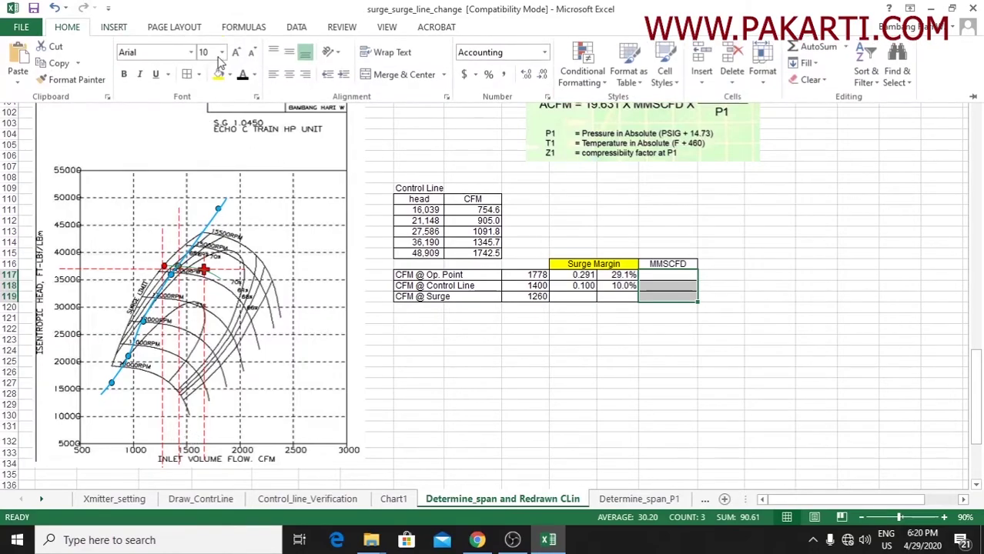
pyautogui.click(242, 74)
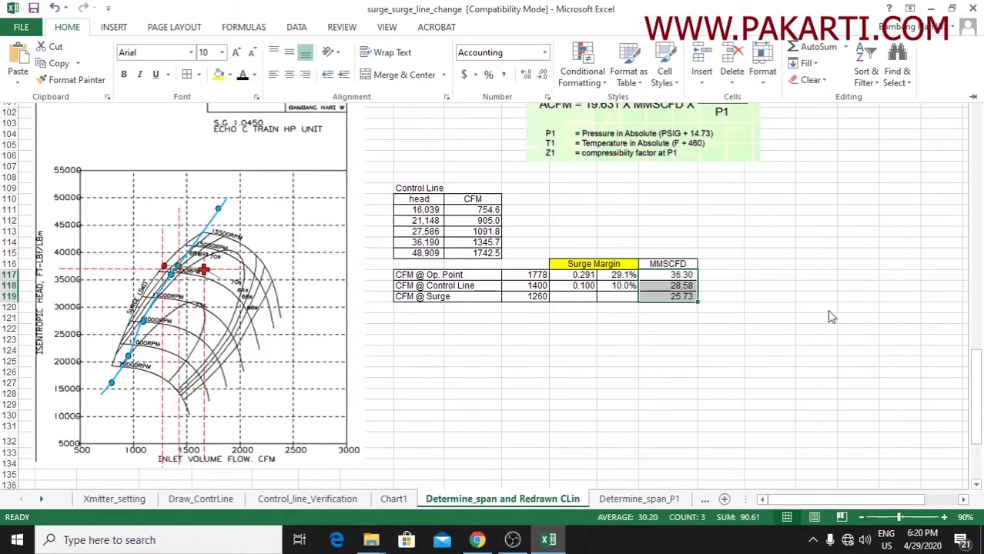
pyautogui.click(710, 330)
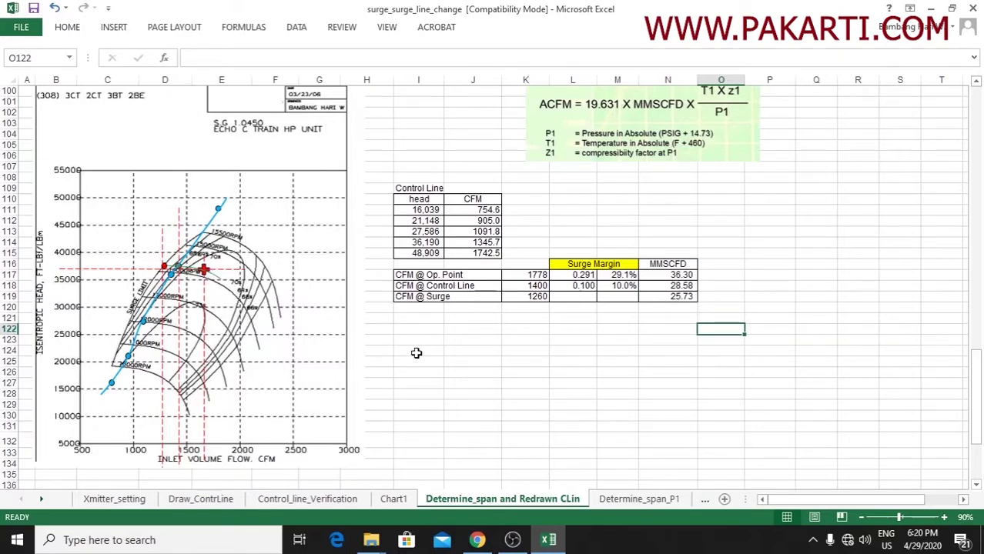
# - Examine the MMSCFD formulas in N117:N119 and compare the flows at the operating point, control line and surge with their CFM values
pyautogui.click(530, 275)
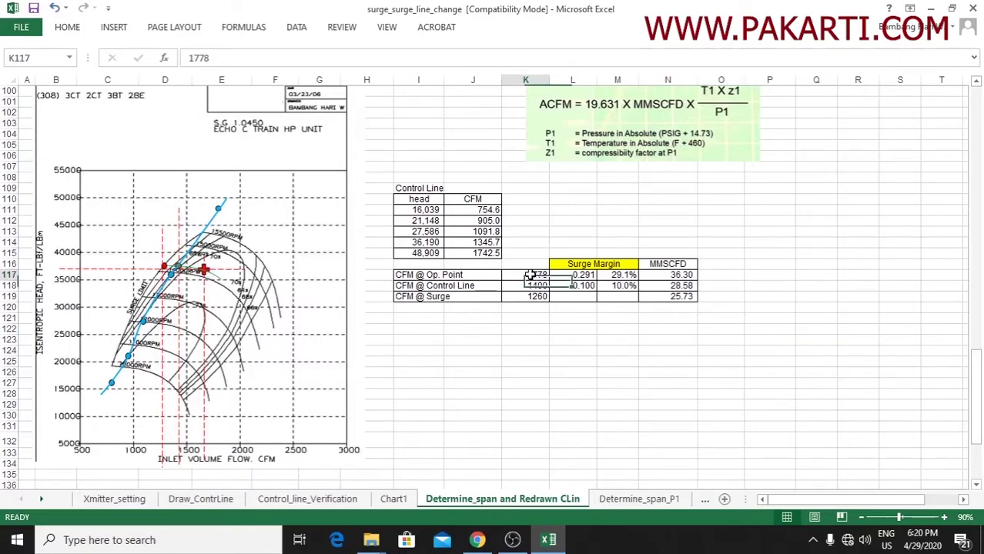
pyautogui.click(678, 274)
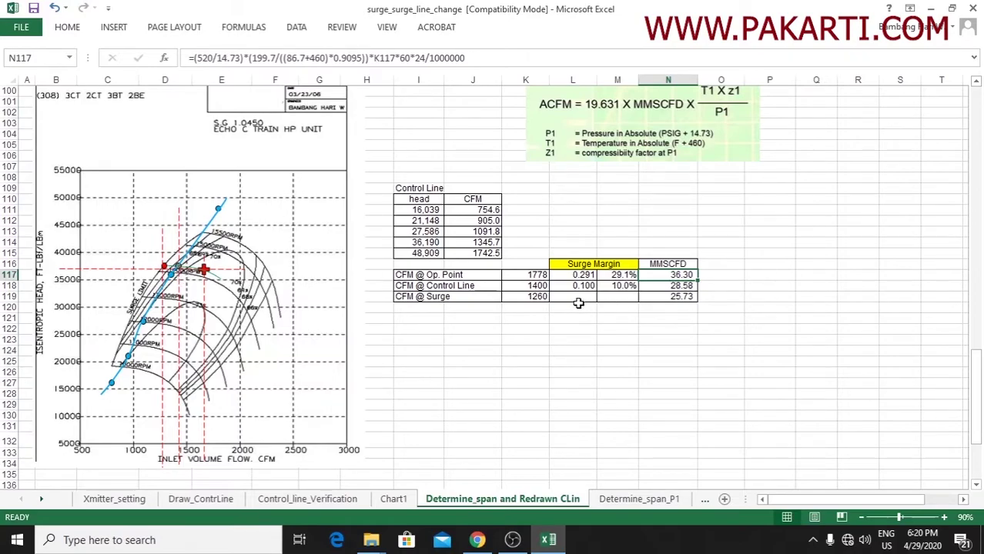
pyautogui.click(688, 286)
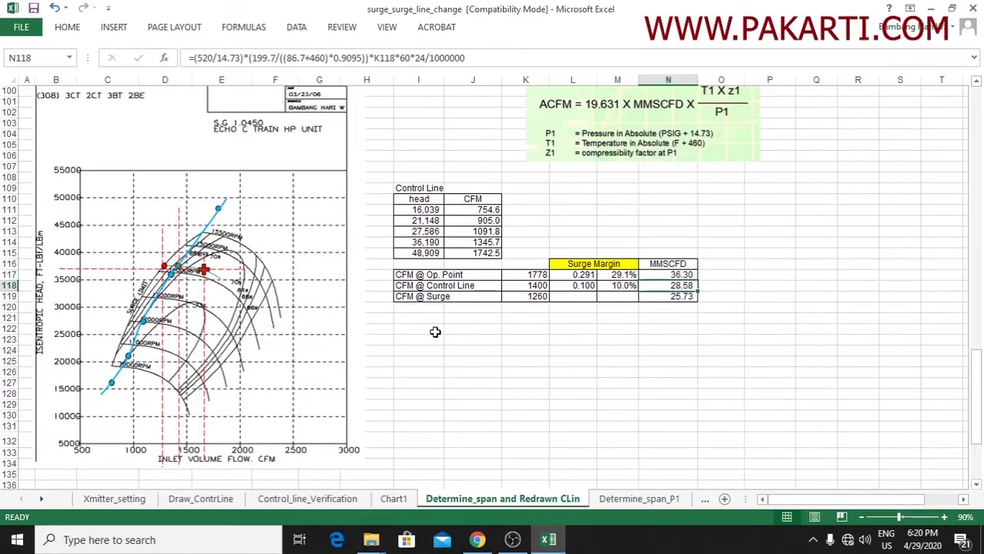
pyautogui.click(691, 275)
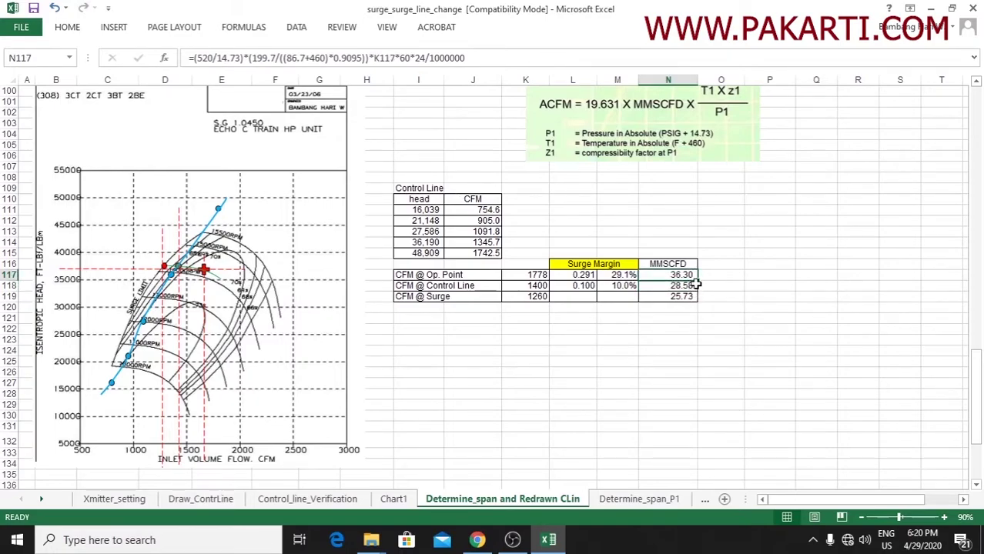
pyautogui.click(654, 286)
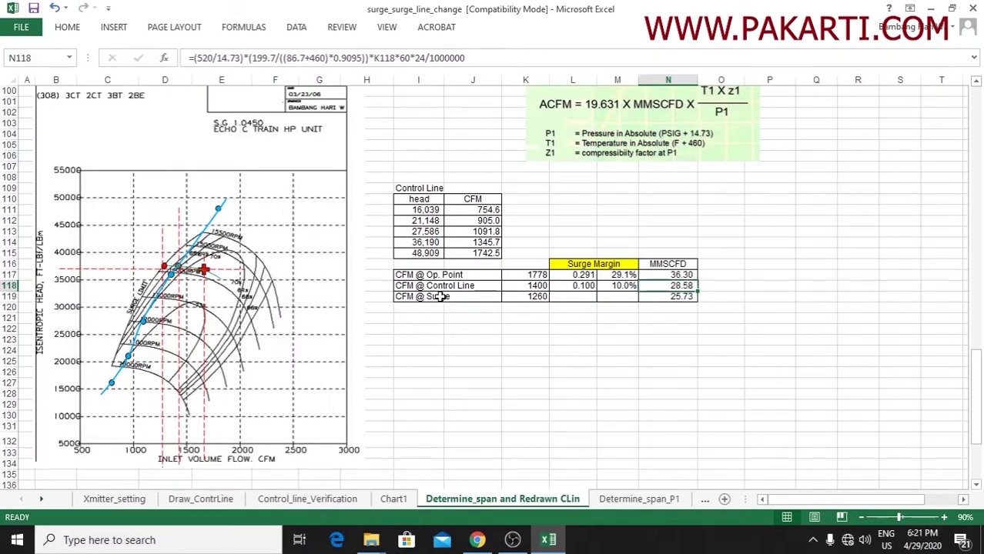
pyautogui.click(663, 296)
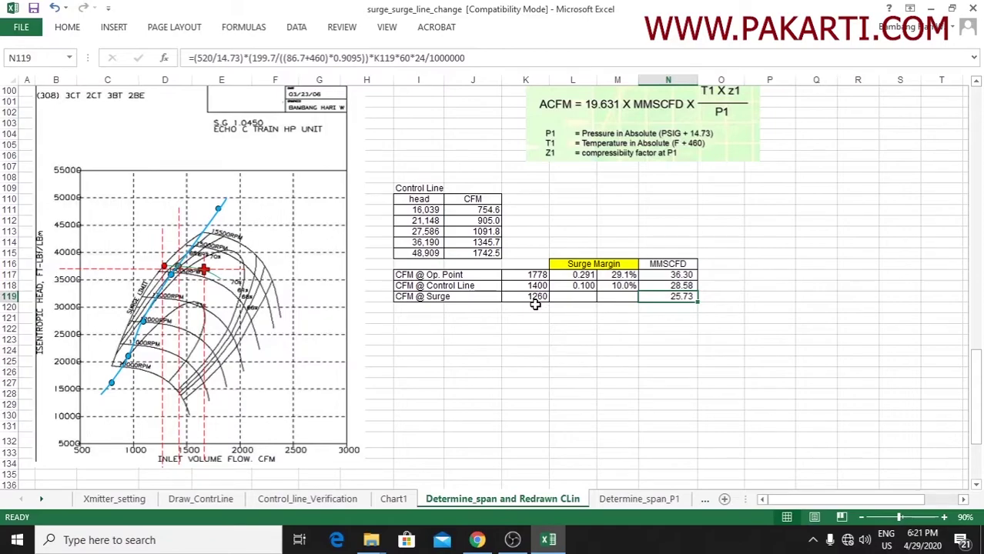
pyautogui.click(512, 297)
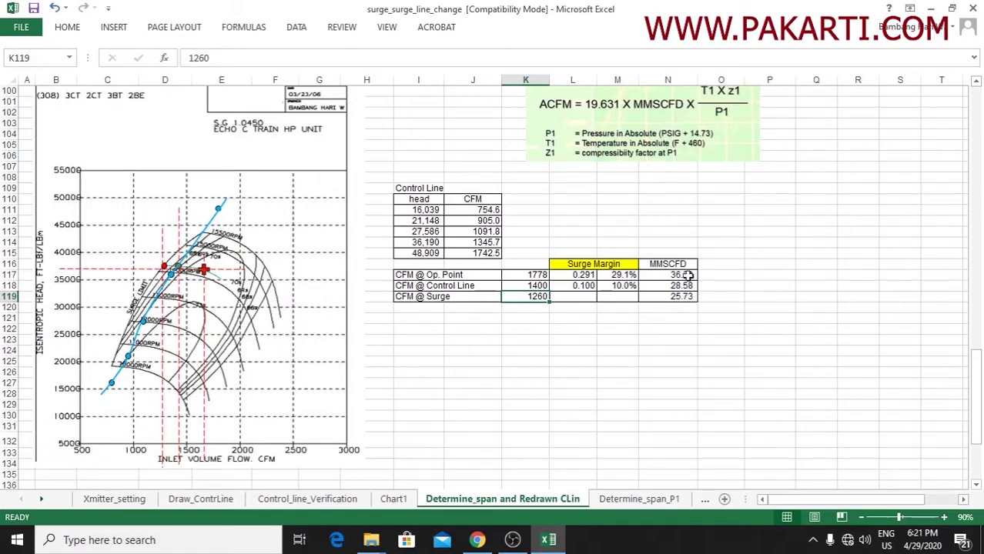
pyautogui.click(684, 275)
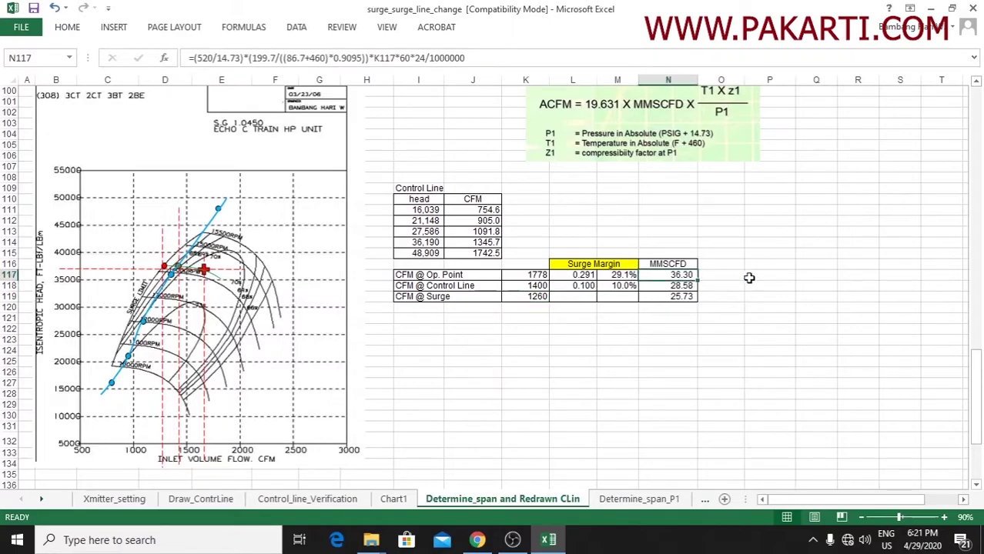
pyautogui.click(687, 286)
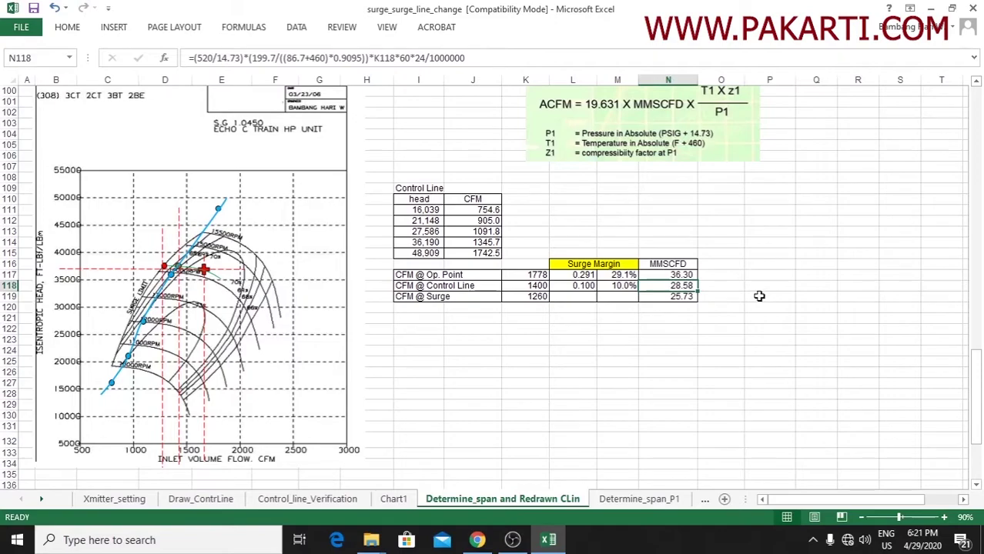